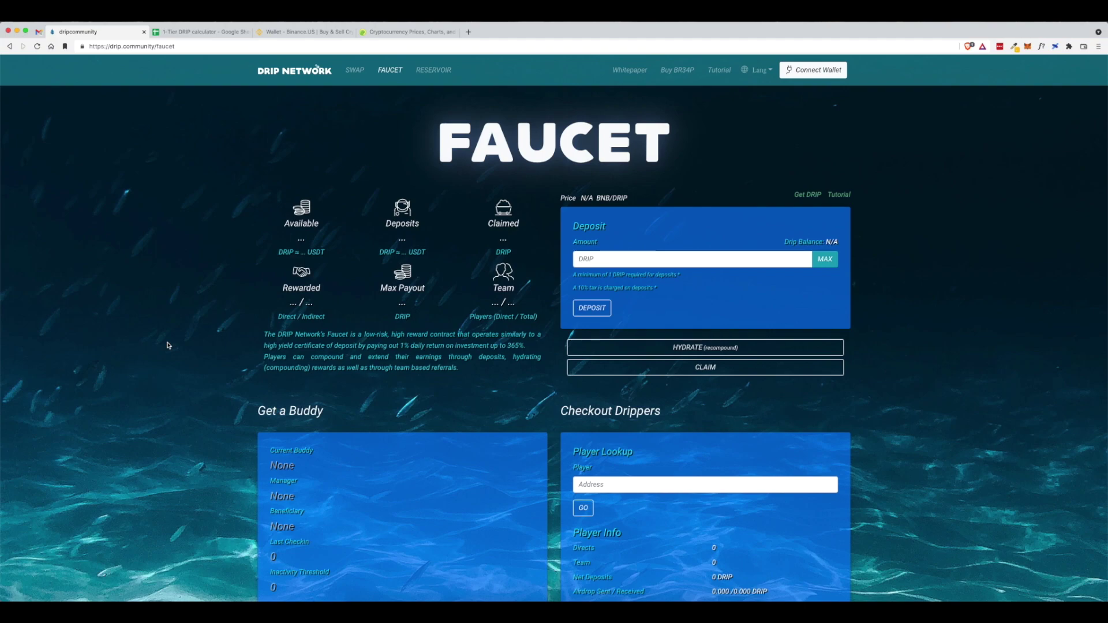
- Check the wallet's BNB and DRIP balances in the wallet popup, then close it
click(1028, 47)
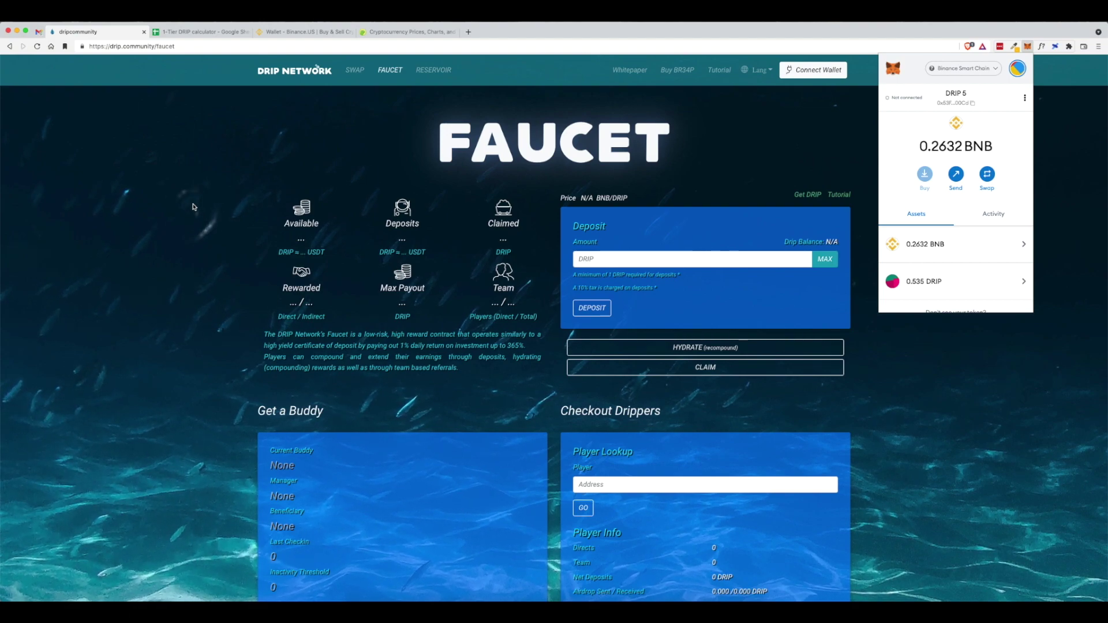
click(194, 207)
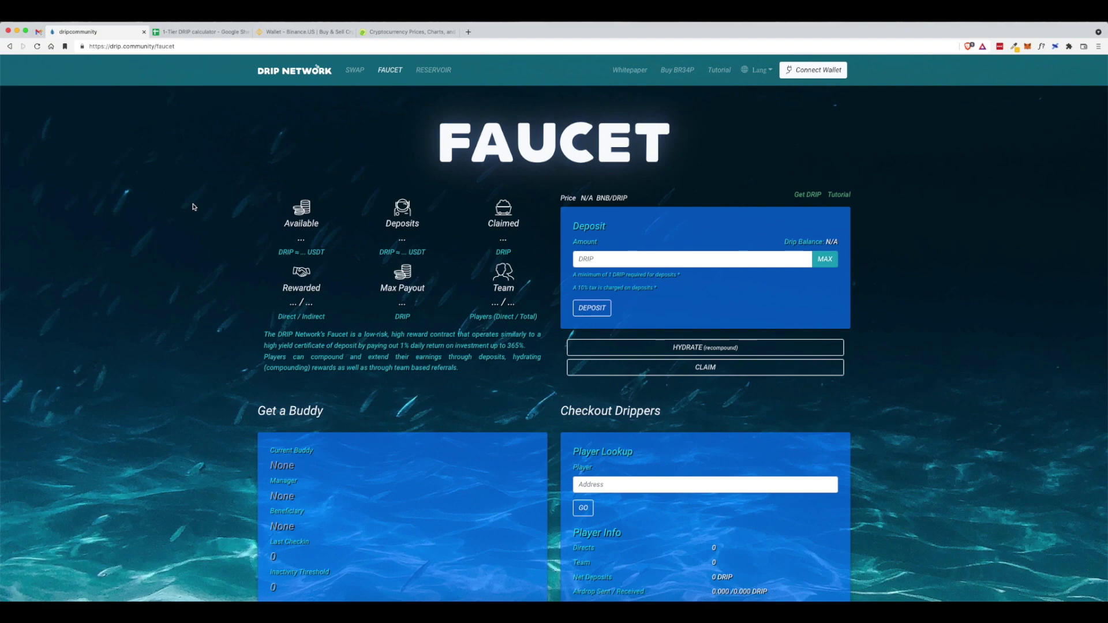
- Move between the Drip Faucet and Binance.US tabs, ending on the Binance.US wallet showing 0.44926309 BNB
click(287, 33)
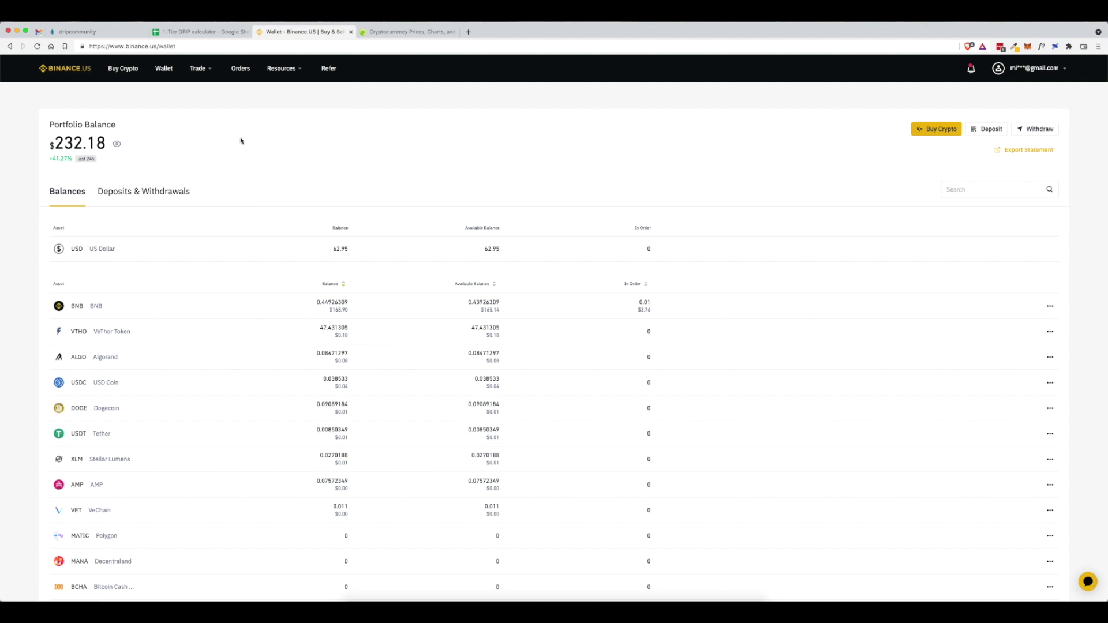
click(93, 32)
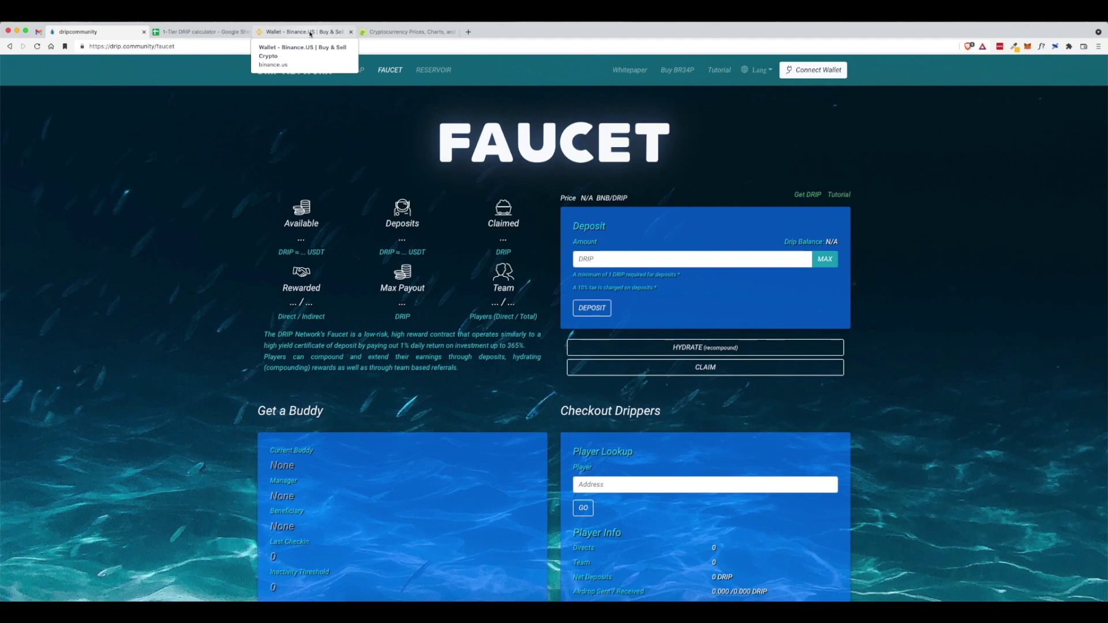
click(311, 34)
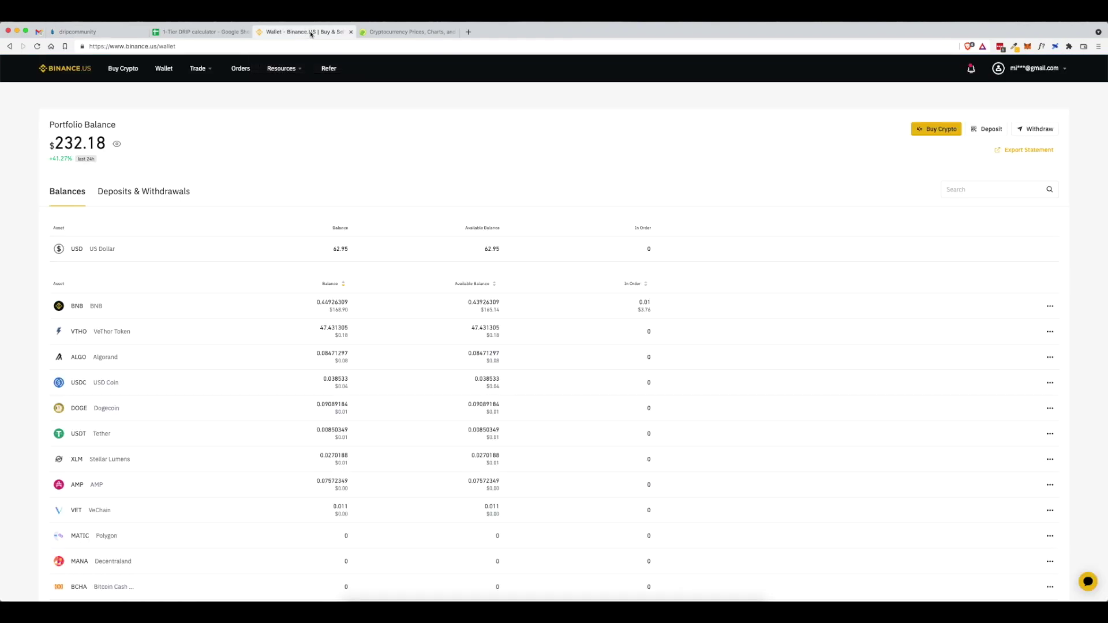
drag(125, 47, 158, 47)
click(207, 106)
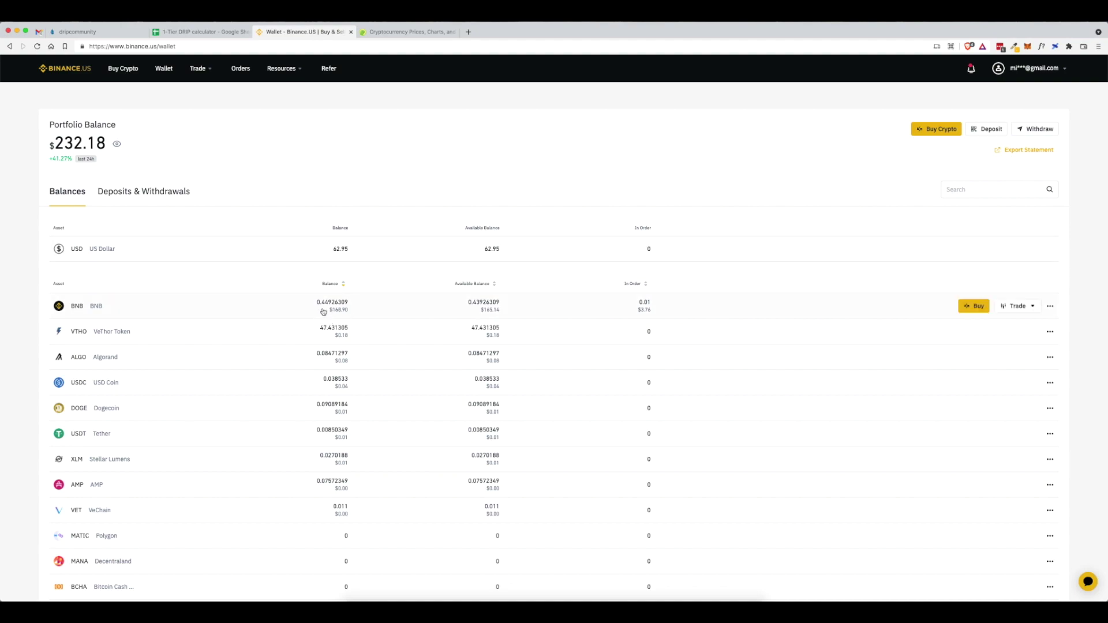
click(936, 130)
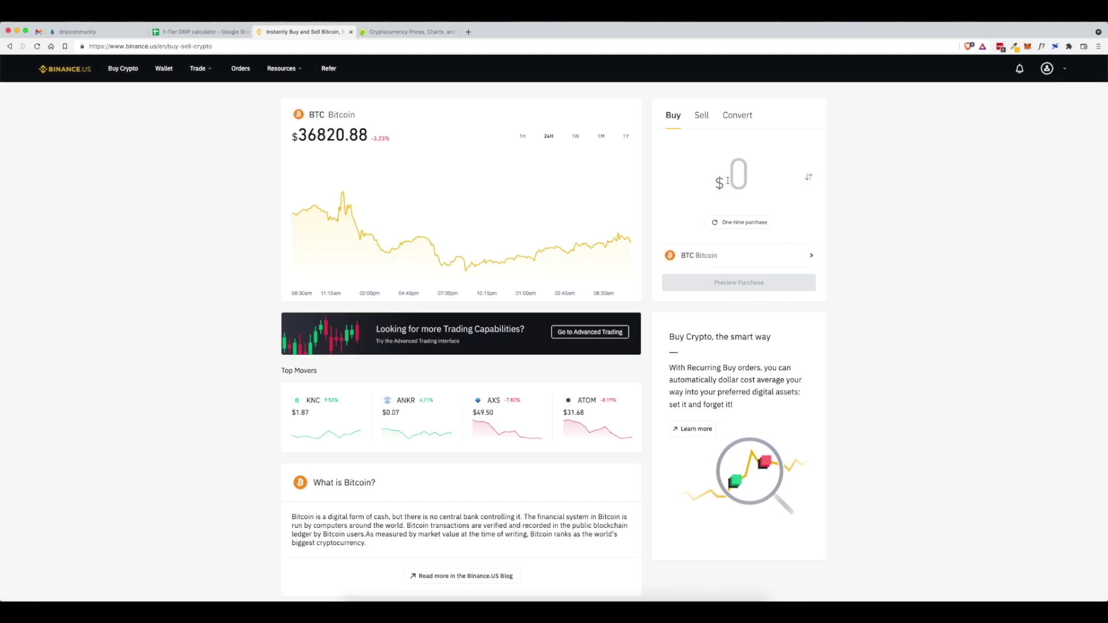
click(699, 231)
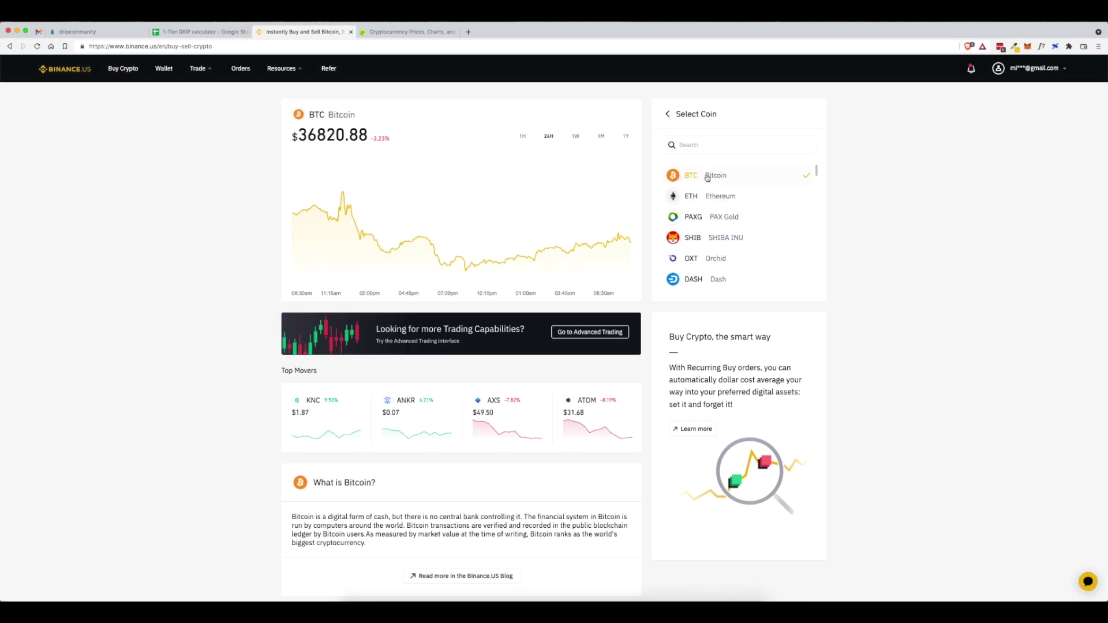
click(701, 145)
text(bn)
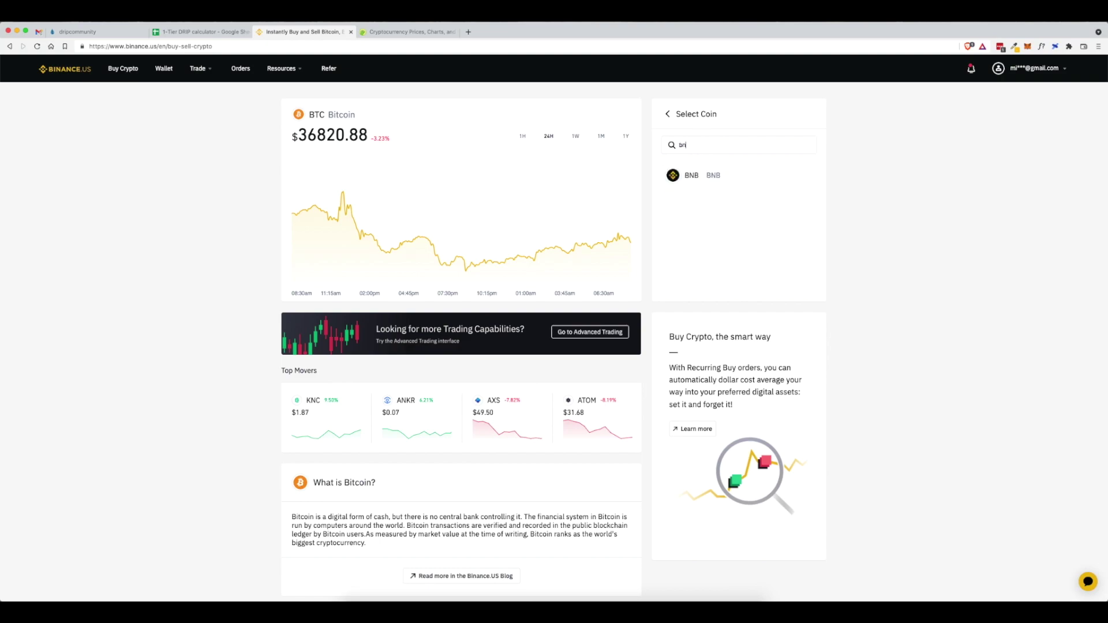
text(b)
click(694, 176)
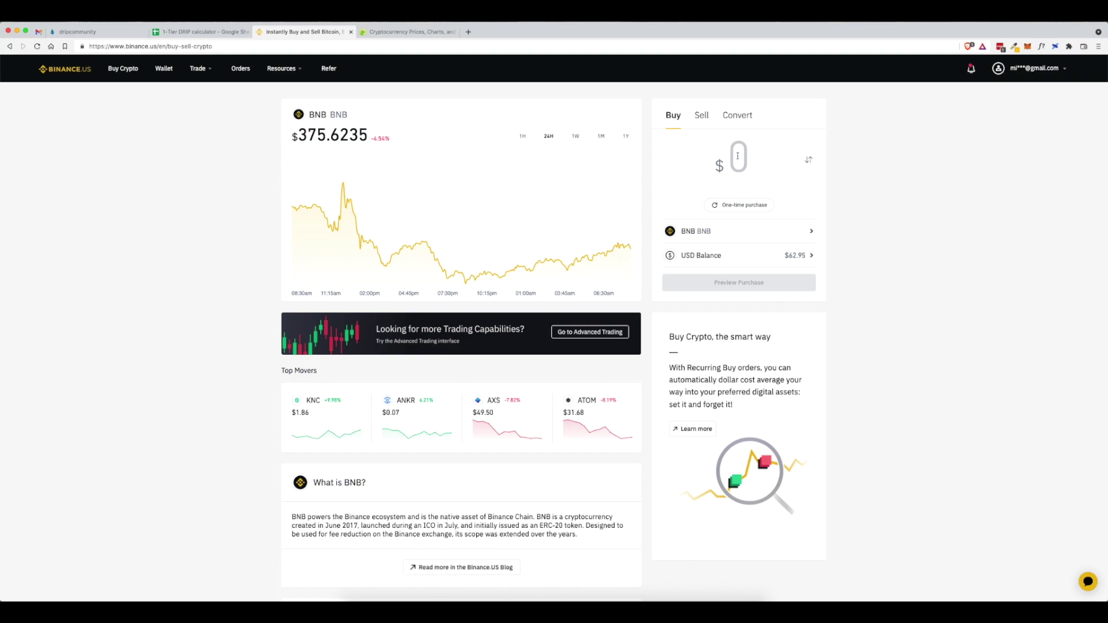
click(738, 153)
text(50)
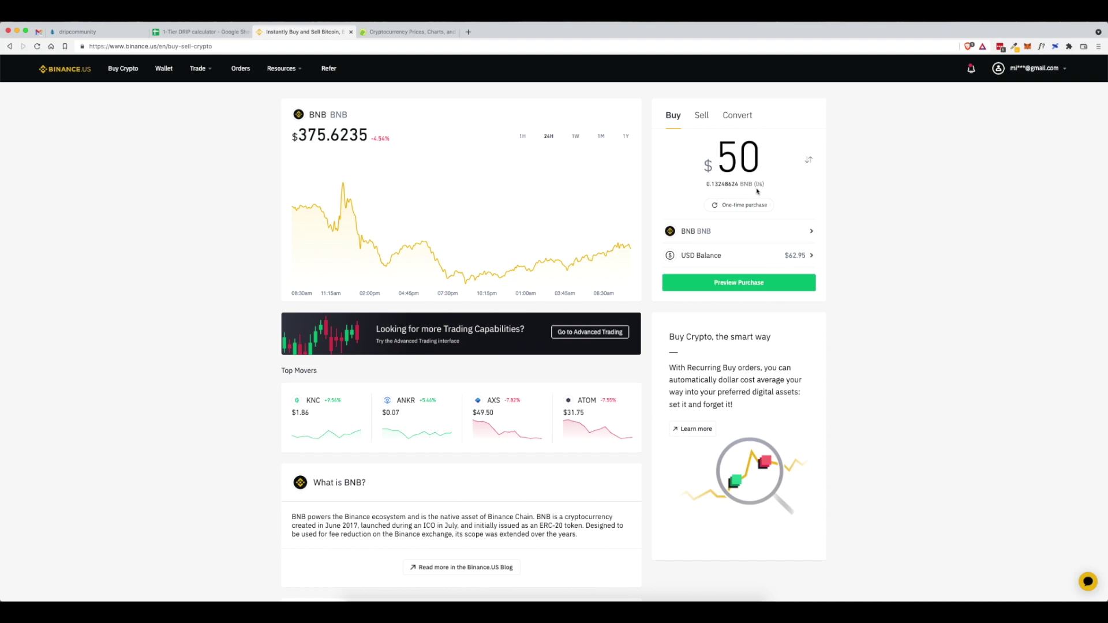
click(737, 284)
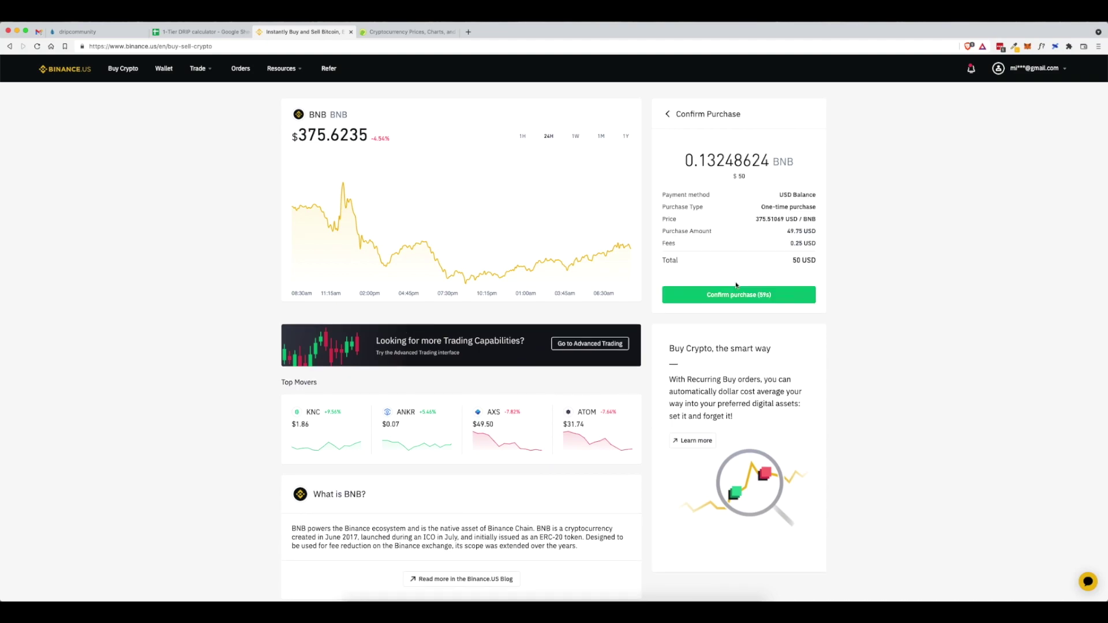
double_click(800, 243)
click(668, 114)
click(165, 69)
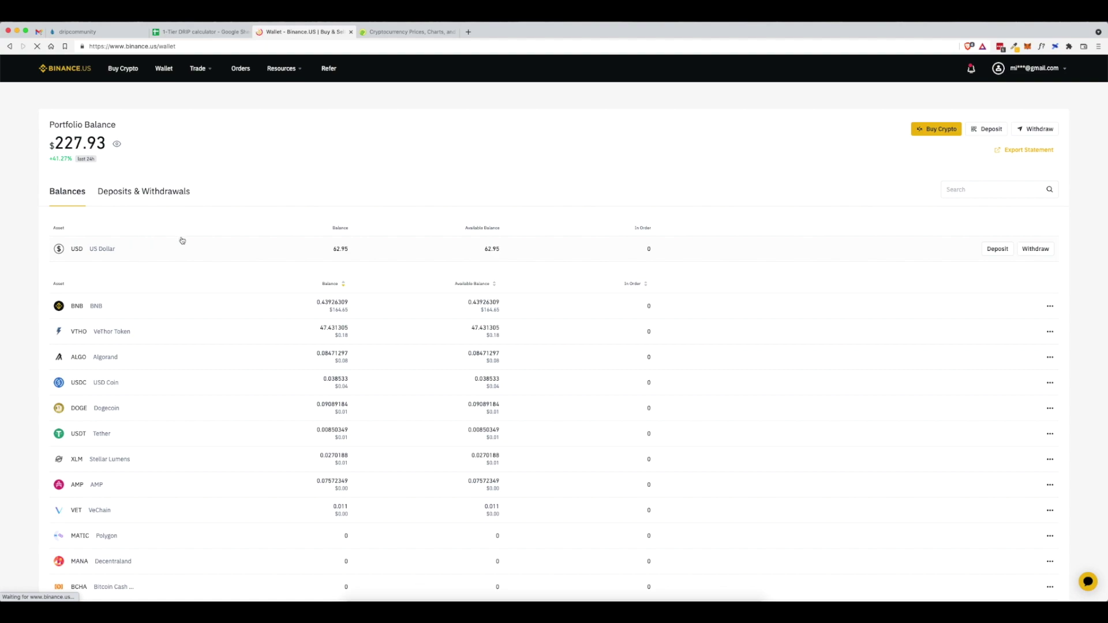
- Return to the Drip Network Faucet page, which still has no wallet connected
mouse_move(258, 302)
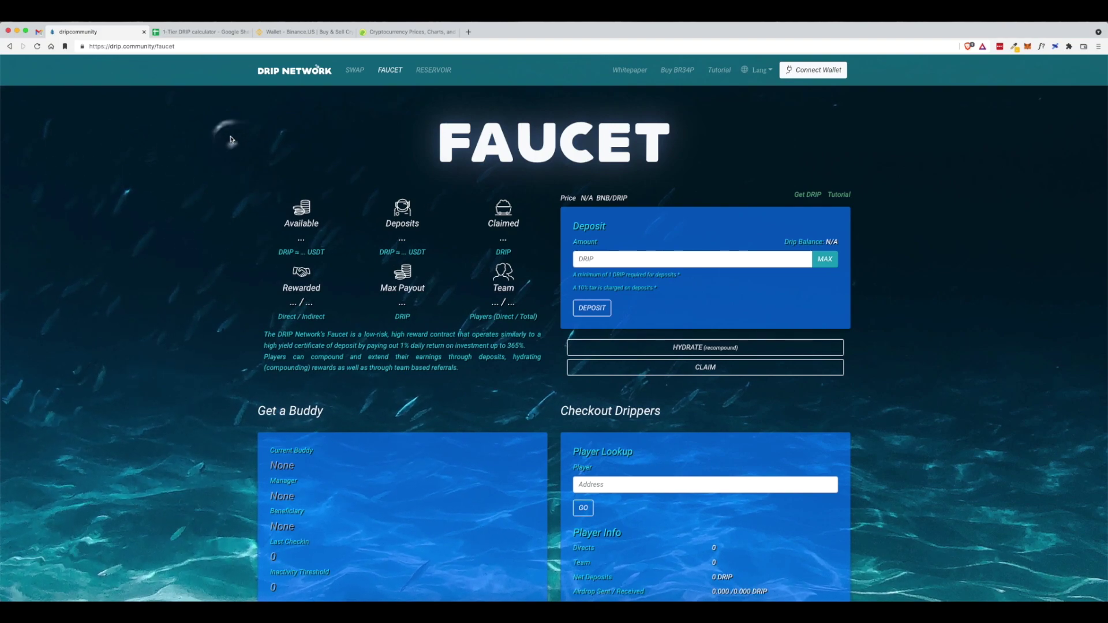
- Return to the Binance.US wallet page listing 0.43926309 BNB
click(300, 31)
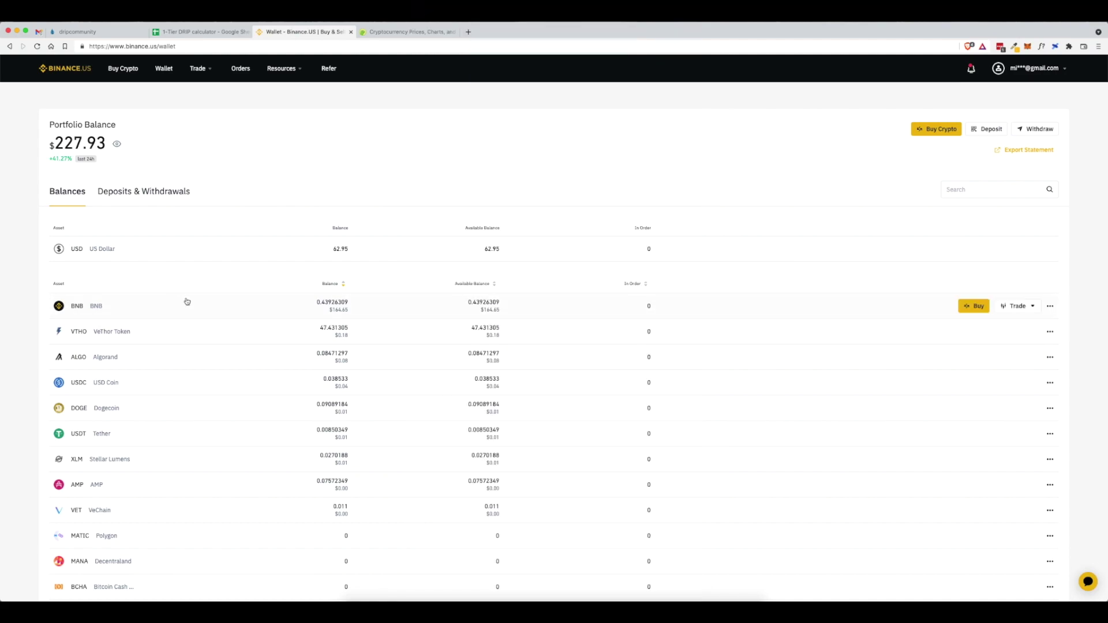
- Start a BEP2 BNB withdrawal with the Trust Wallet receive address pasted as recipient
click(110, 312)
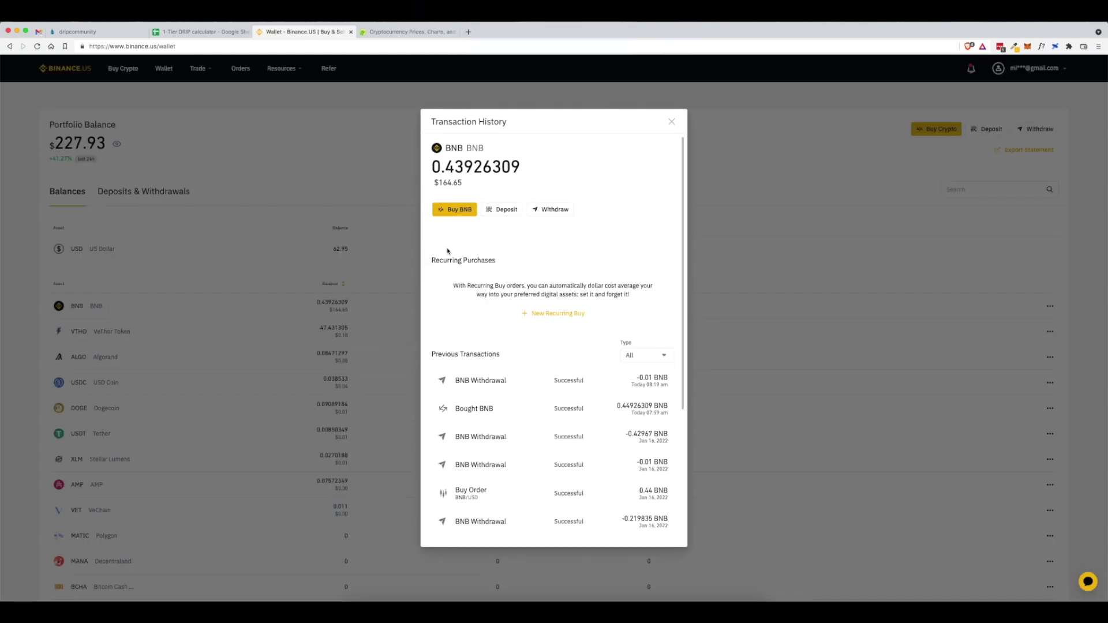
click(556, 212)
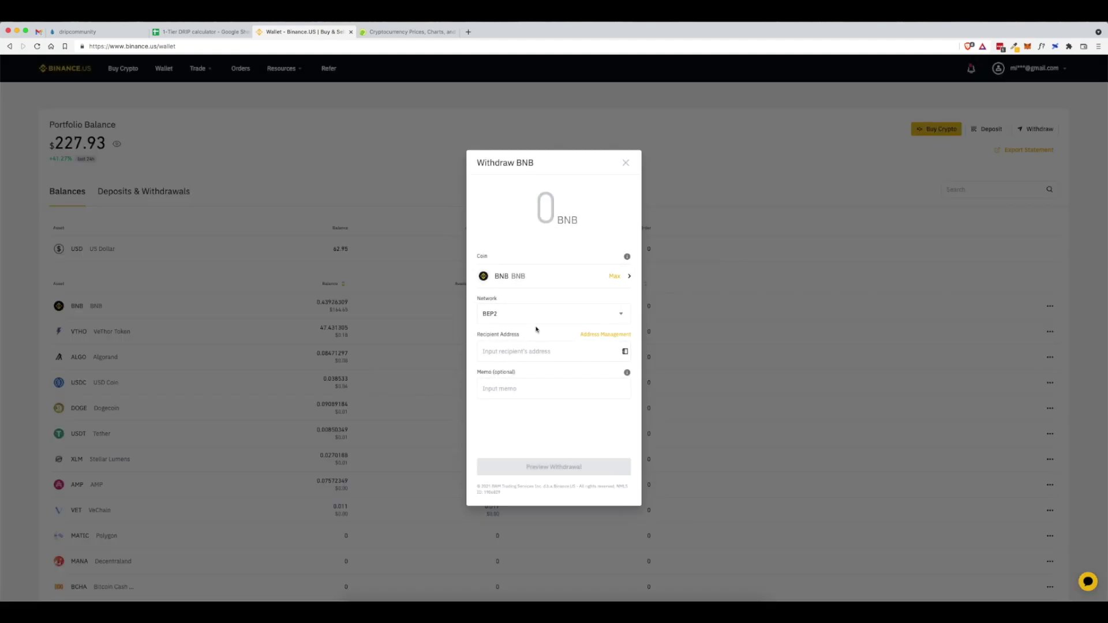
click(495, 351)
right_click(495, 346)
click(519, 405)
click(528, 370)
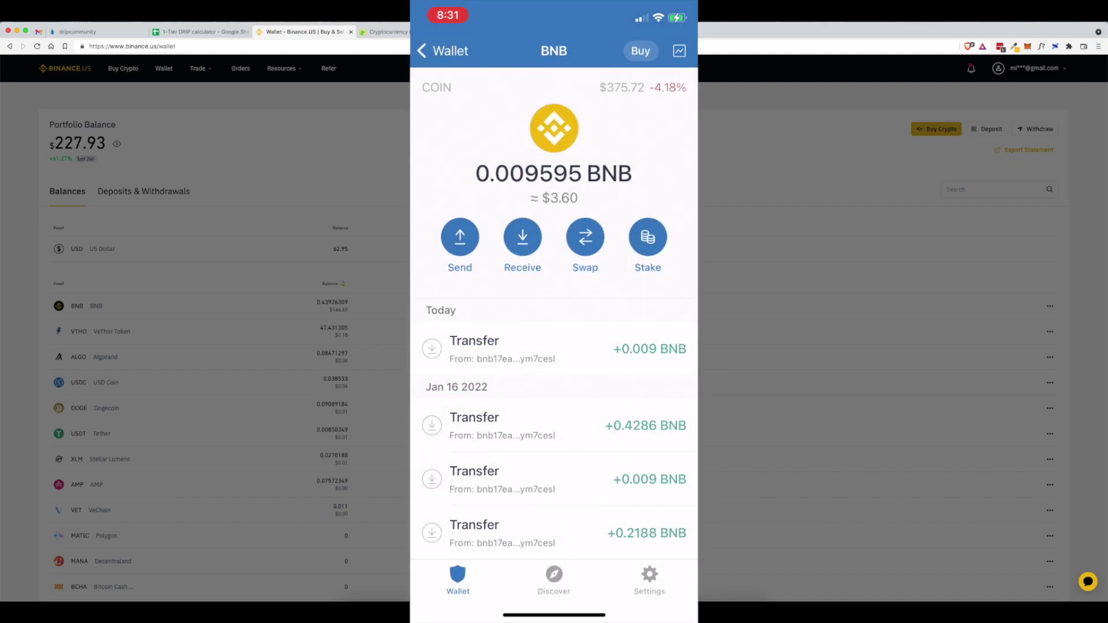
click(548, 213)
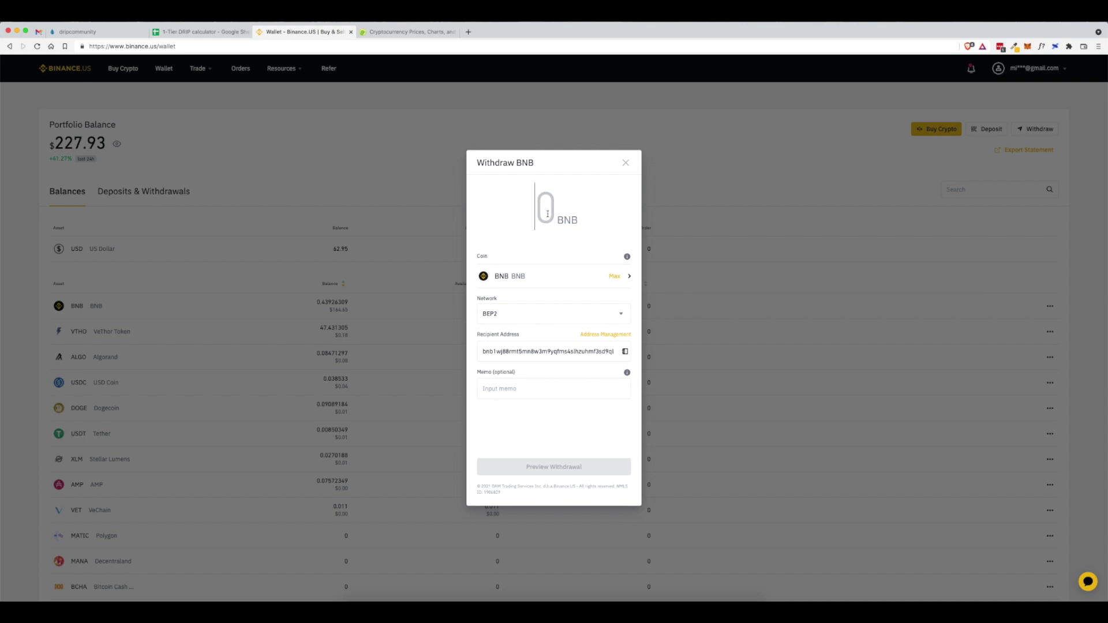
- Enter 0.01 BNB as the withdrawal amount and preview the withdrawal
text(0.0)
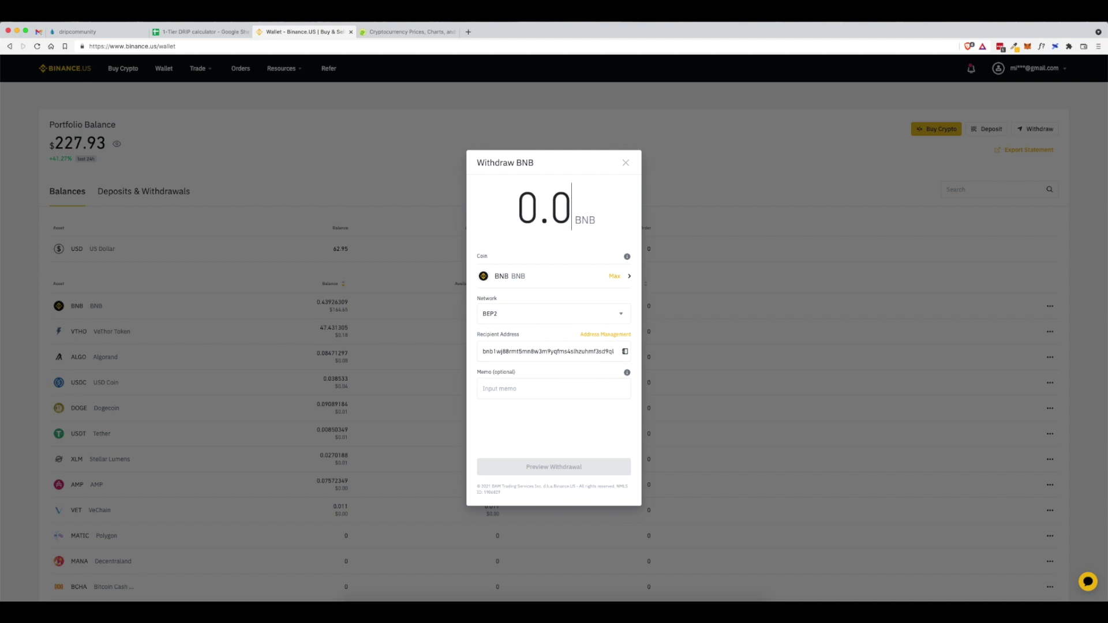
text(1)
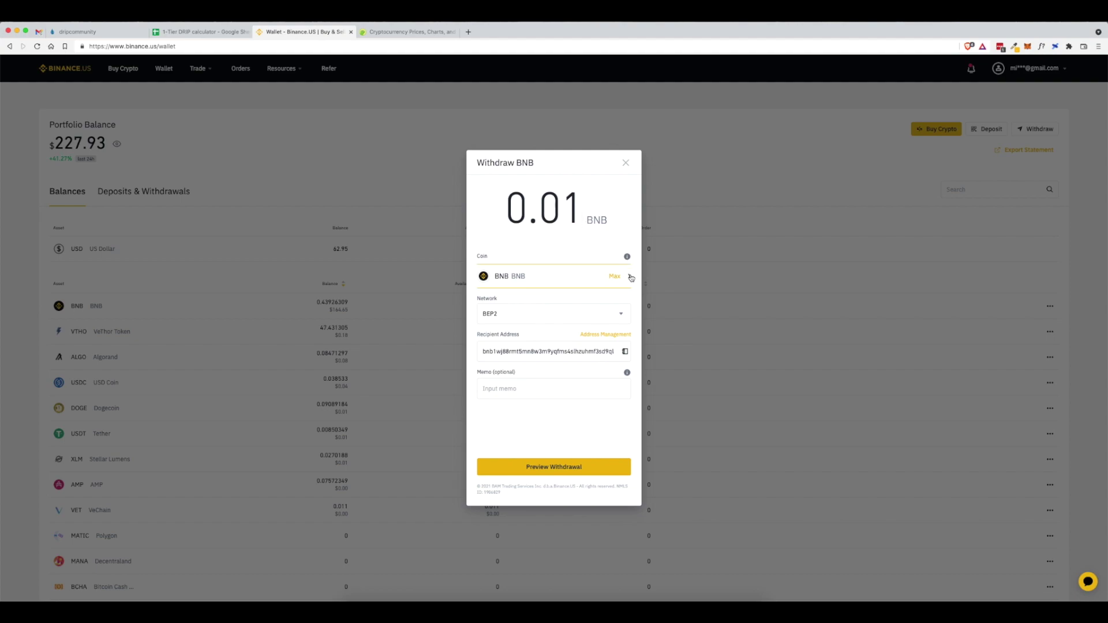
mouse_move(628, 257)
click(554, 466)
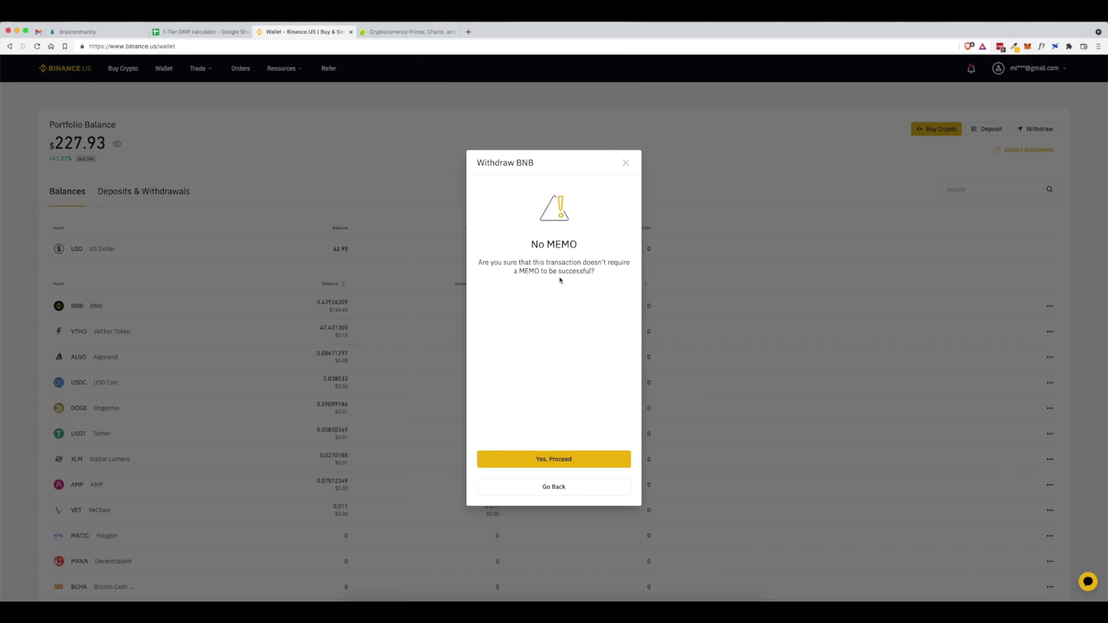
- Confirm the 0.01 BNB withdrawal without a memo, verify with the authenticator code, and open the confirmation email
click(556, 464)
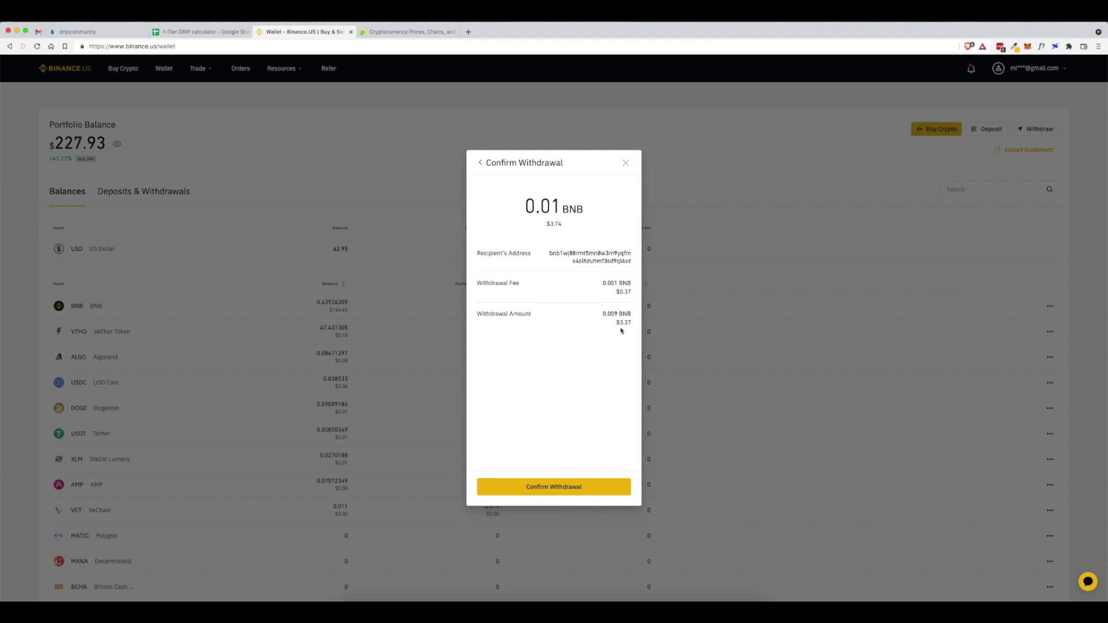
click(555, 486)
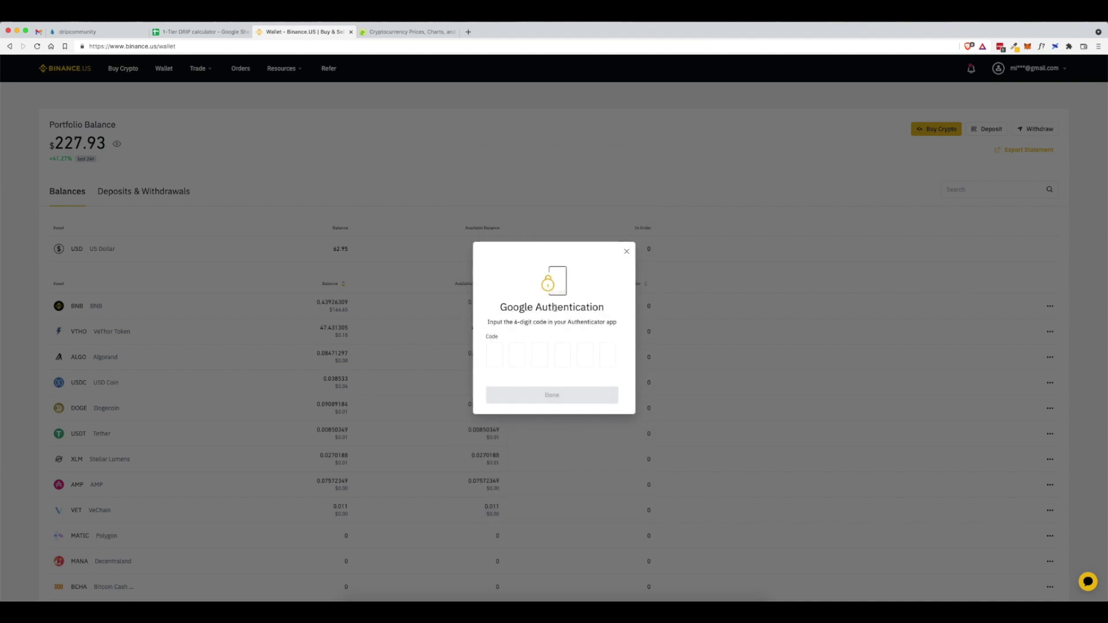
click(489, 357)
click(533, 401)
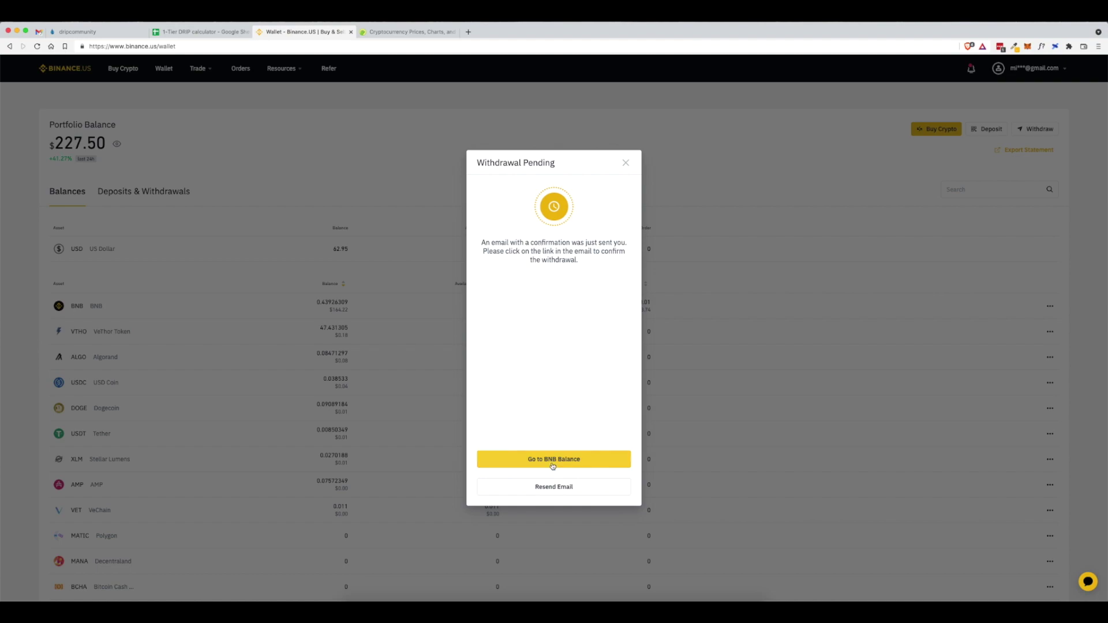
click(627, 162)
click(38, 31)
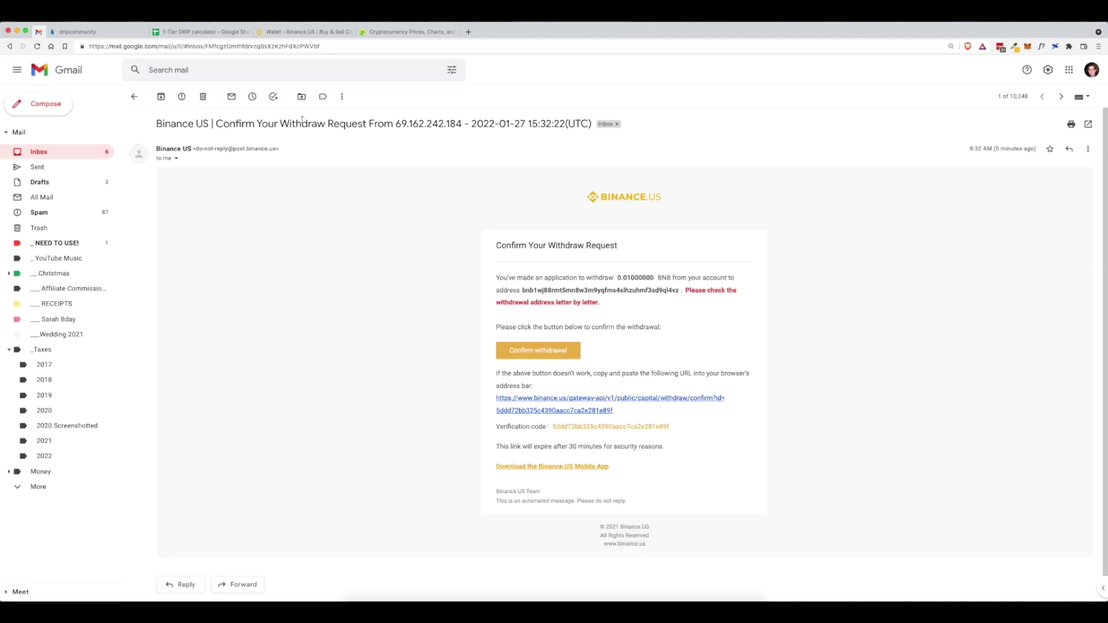
- Approve the 0.01 BNB withdrawal using the Confirm withdrawal button in the Binance.US email
click(536, 352)
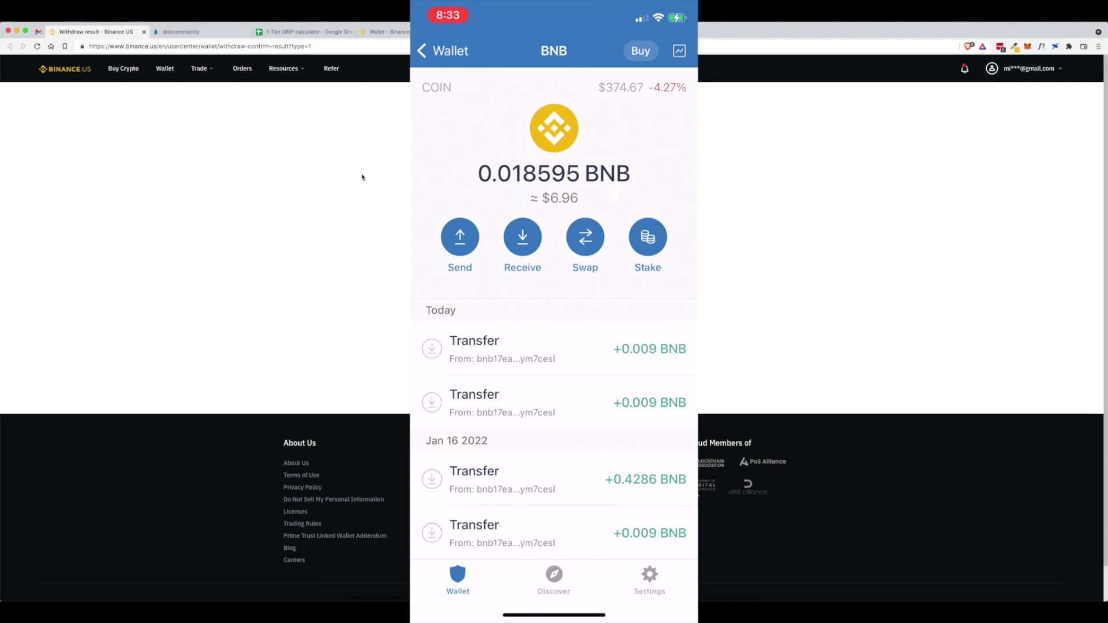
- Review the withdrawal result, then start a new BNB withdrawal from the BNB transaction history
click(165, 69)
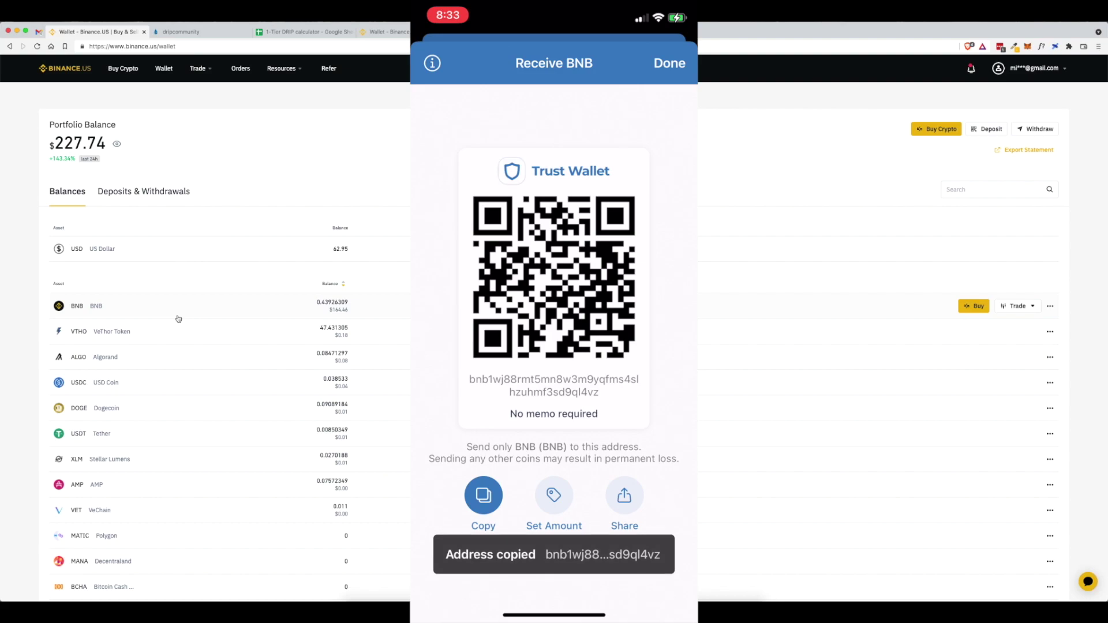
click(144, 306)
click(554, 241)
- Paste the Trust Wallet address as recipient, set the amount to Max, and preview the withdrawal
click(513, 357)
right_click(514, 357)
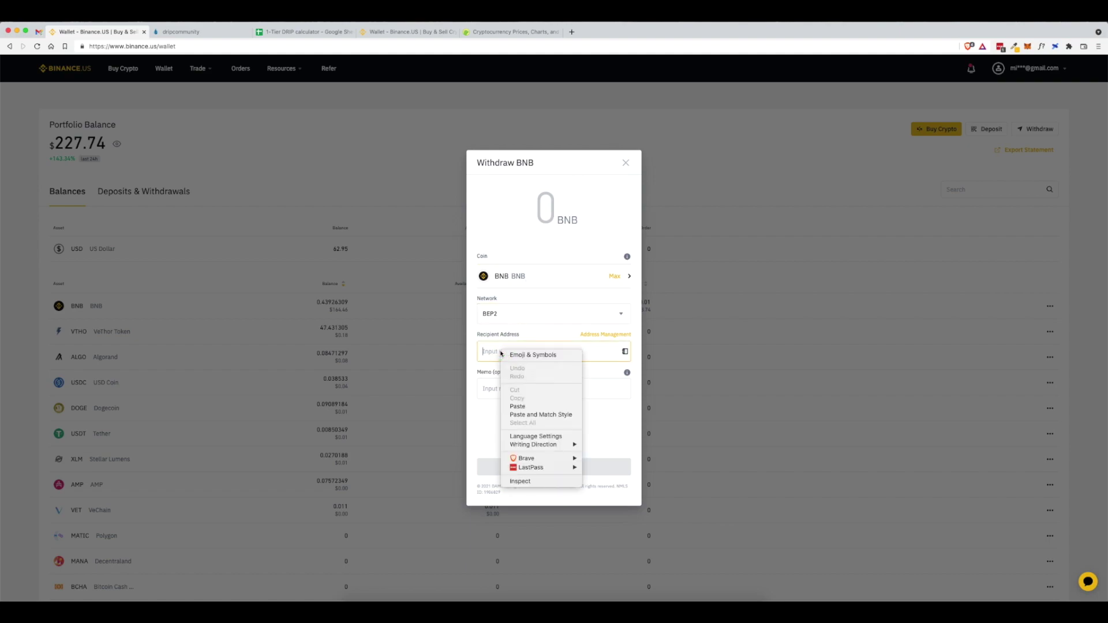
click(522, 409)
click(533, 371)
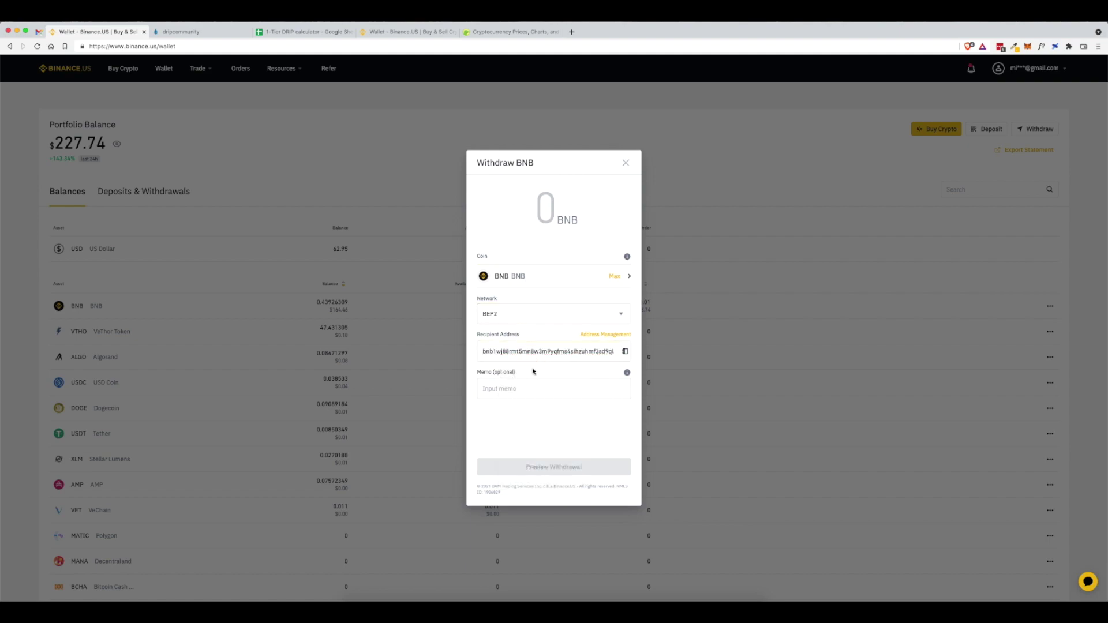
click(616, 278)
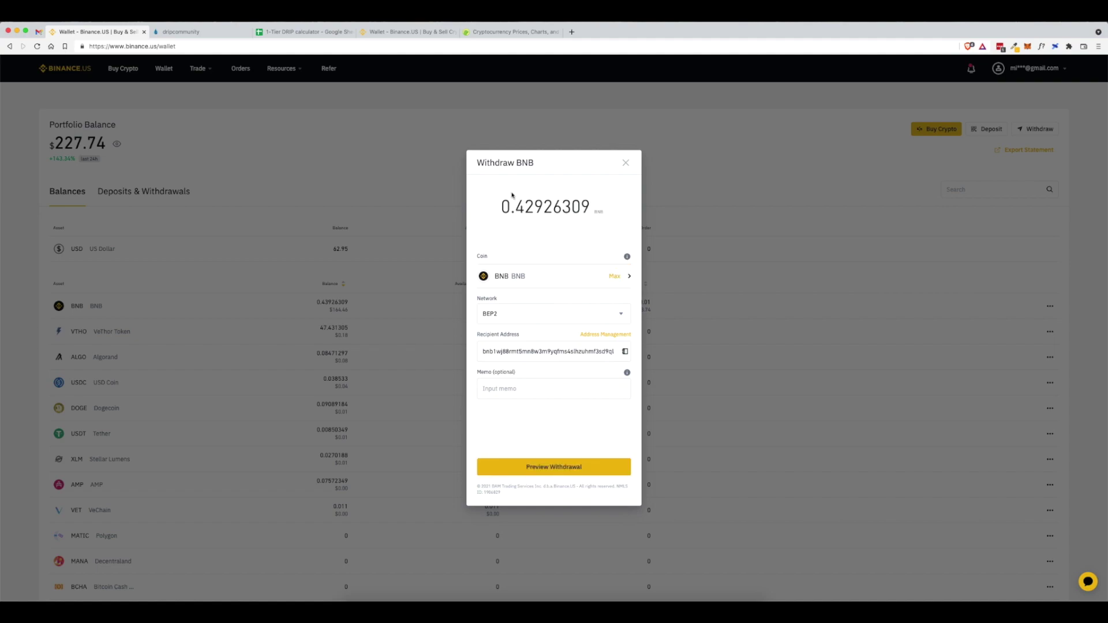
click(567, 469)
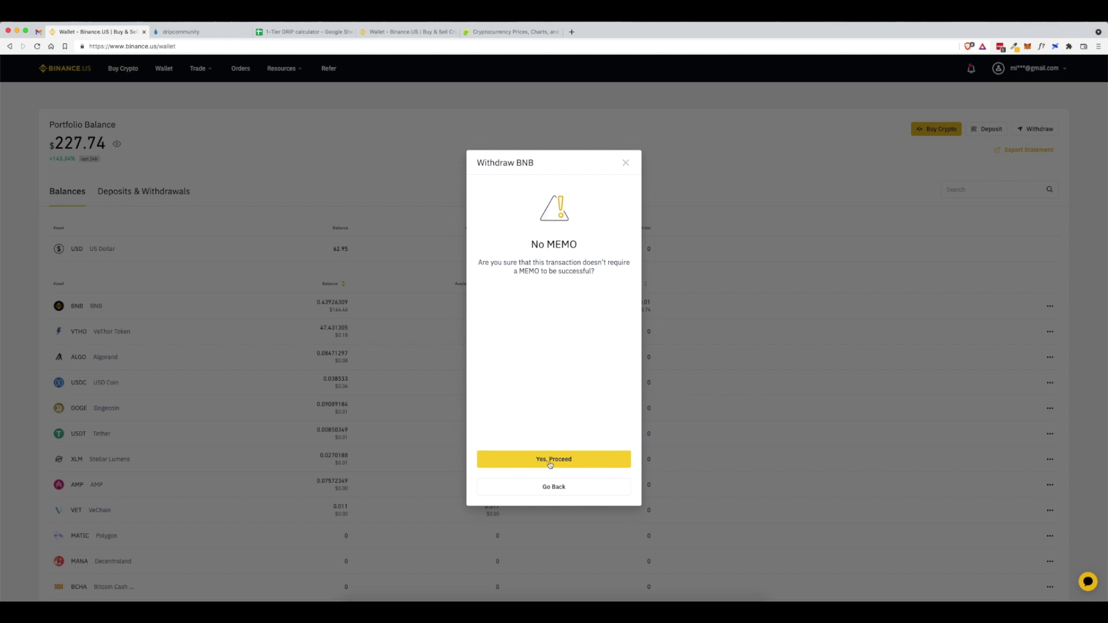
- Confirm the 0.42926309 BNB withdrawal without a memo and verify it with the authenticator code
click(550, 462)
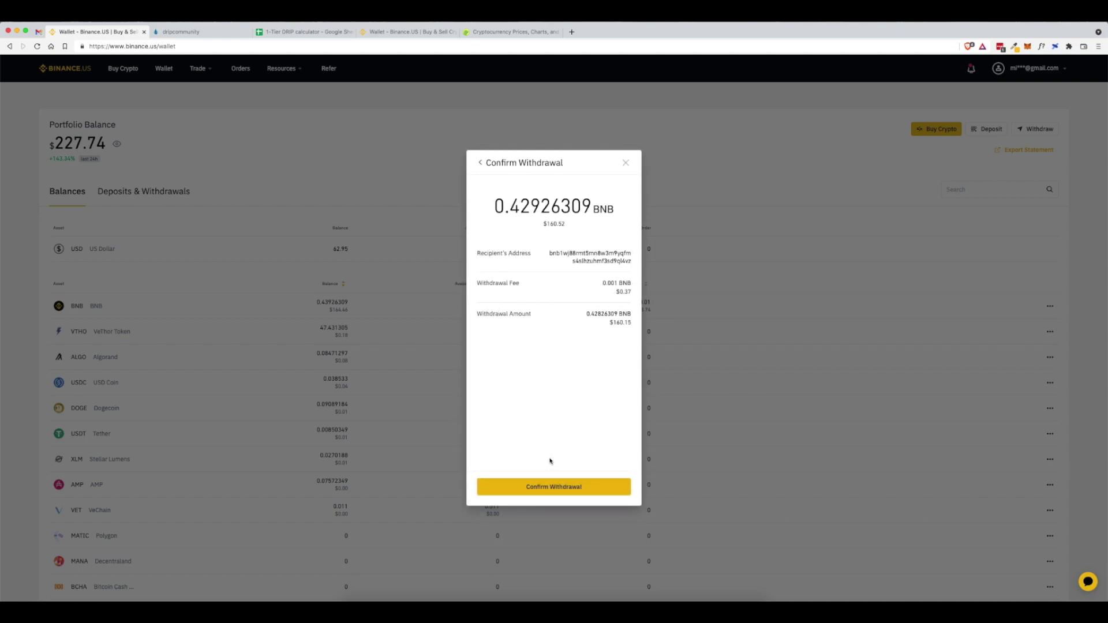
click(563, 486)
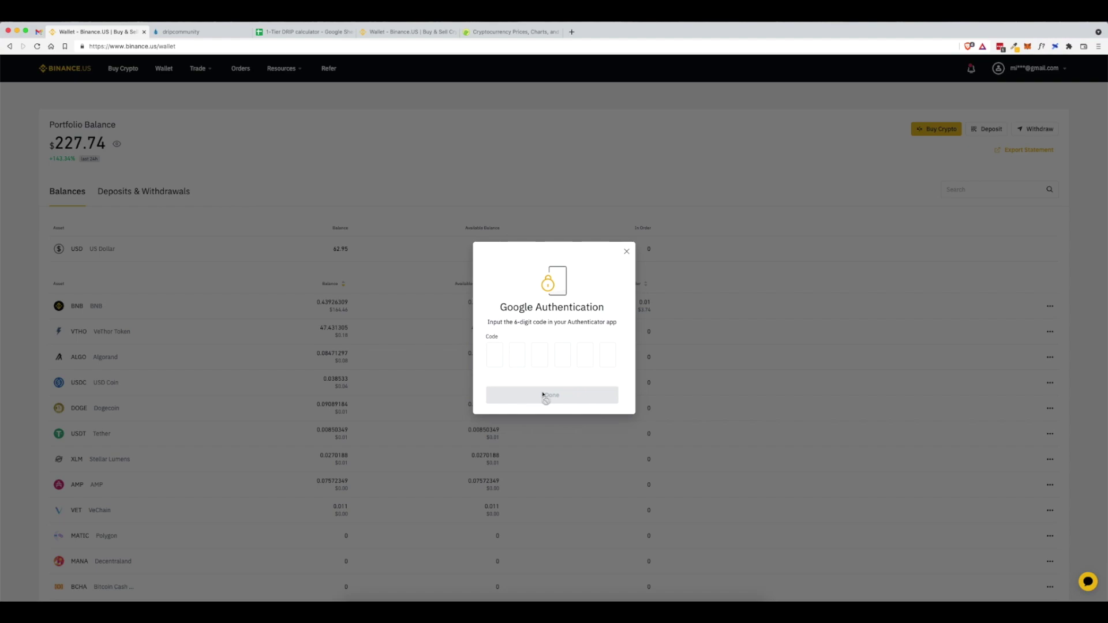
click(501, 357)
click(536, 394)
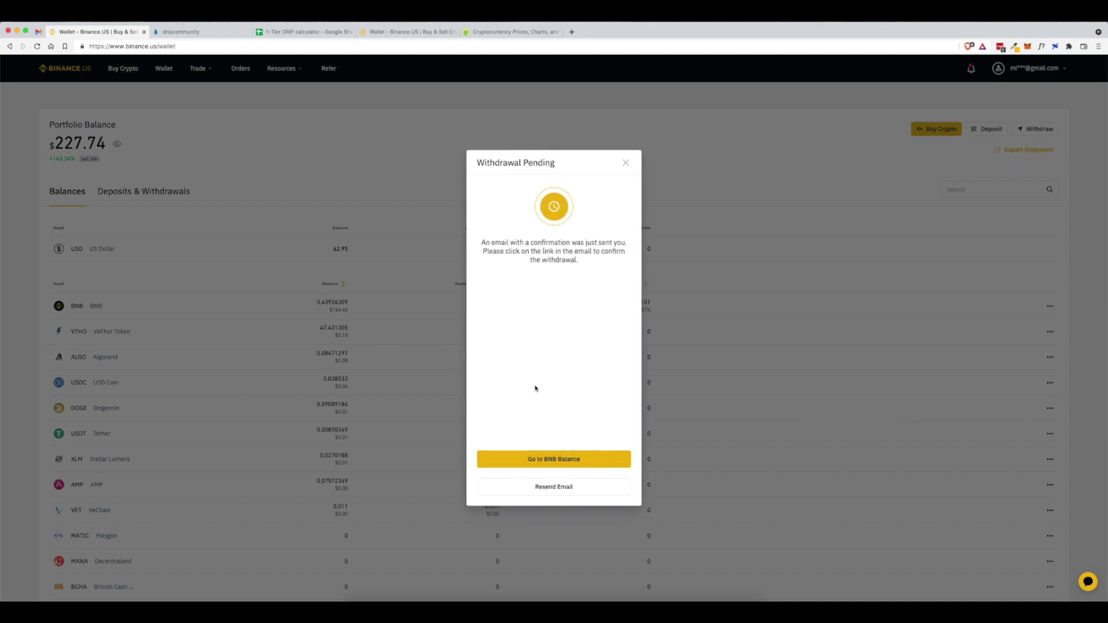
click(625, 163)
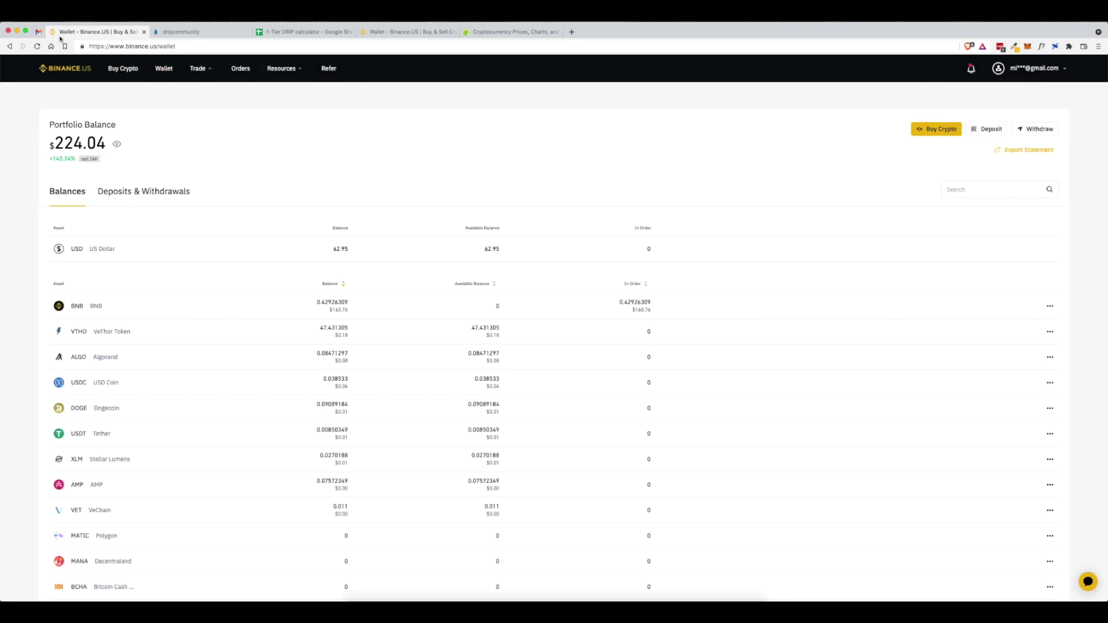
- Approve the 0.42926309 BNB withdrawal from the new Binance.US email in Gmail
click(38, 32)
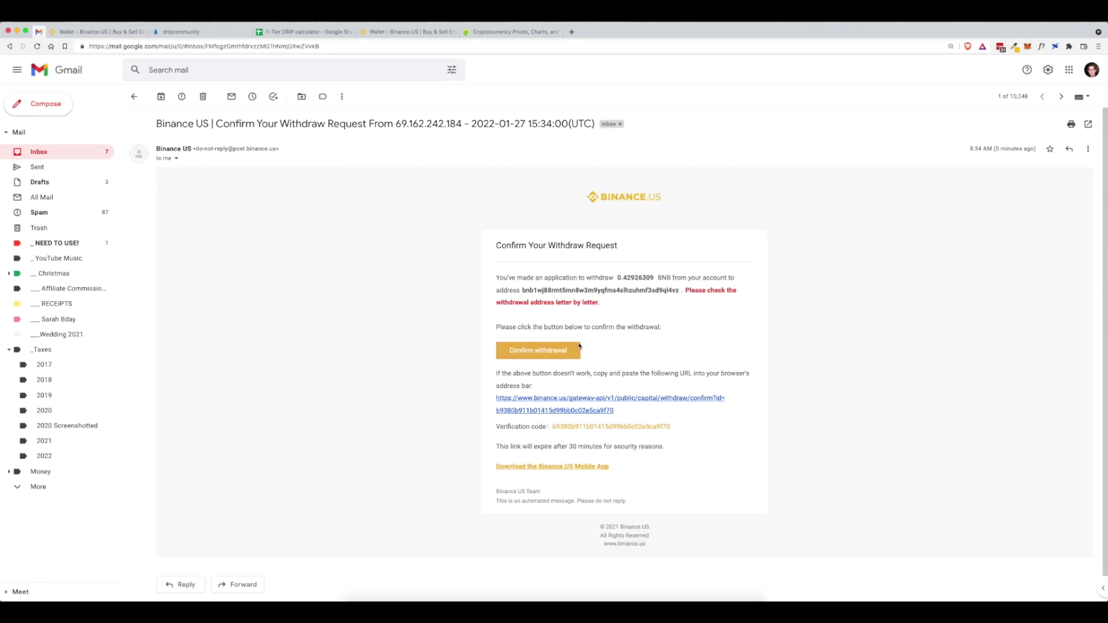
click(533, 353)
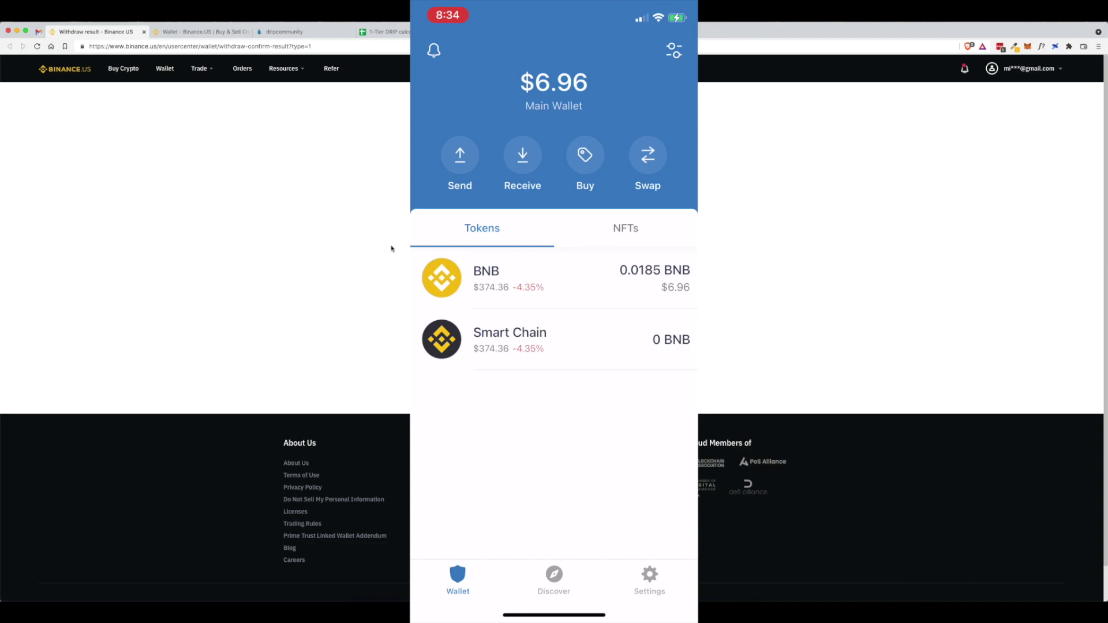
- Close the Withdraw result and Binance.US Wallet tabs to return to the Drip Network Faucet tab
click(143, 33)
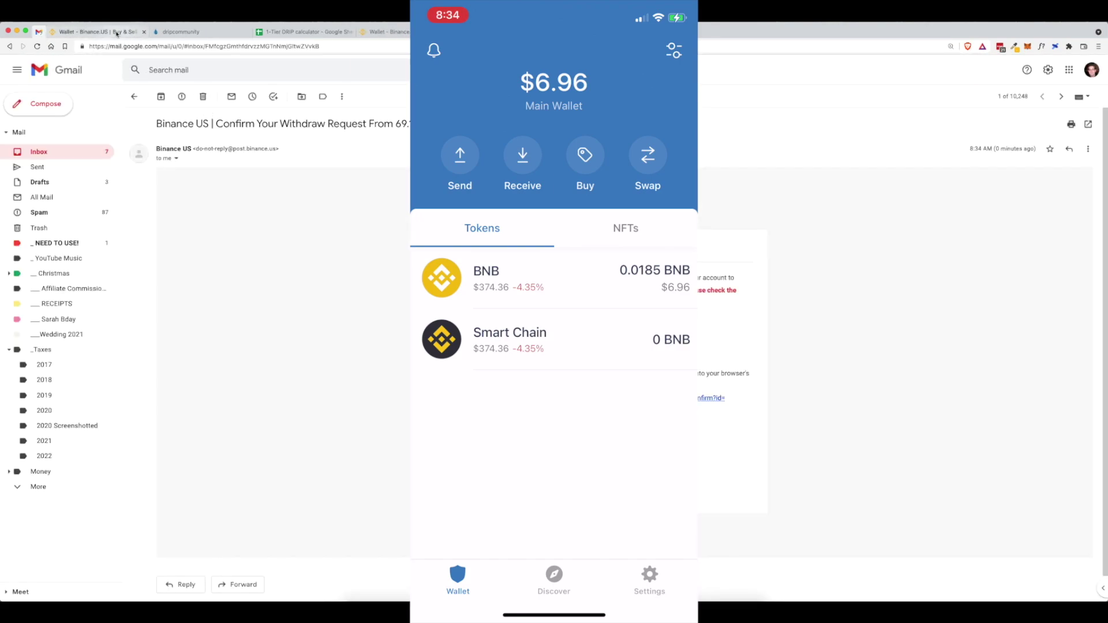
click(118, 33)
click(144, 32)
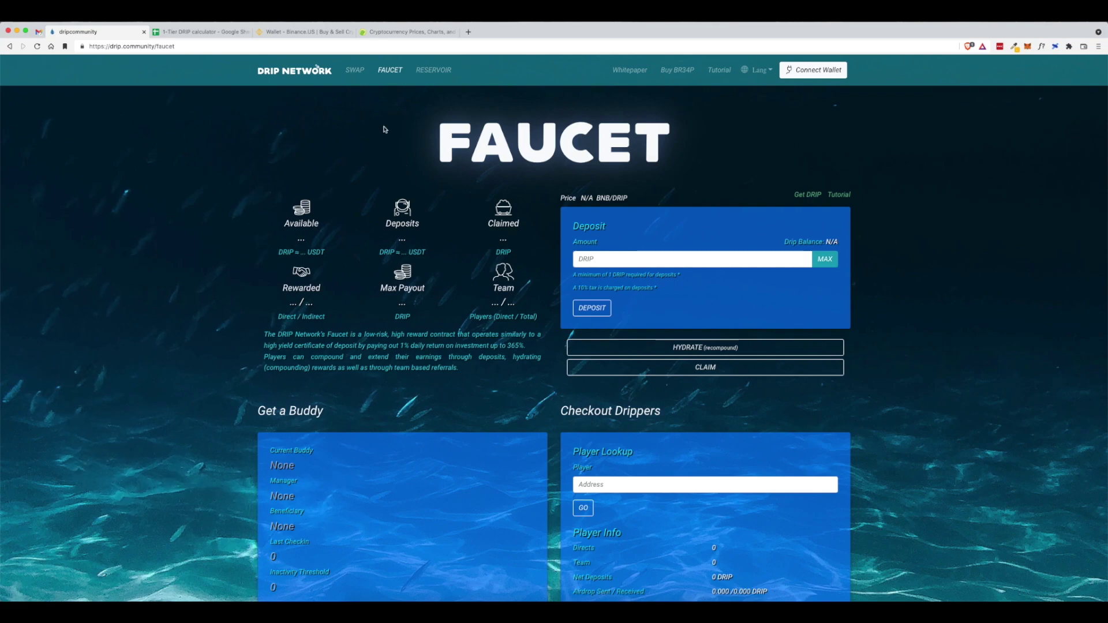
- Switch Drip Network to the Fountain page for buying DRIP
click(354, 71)
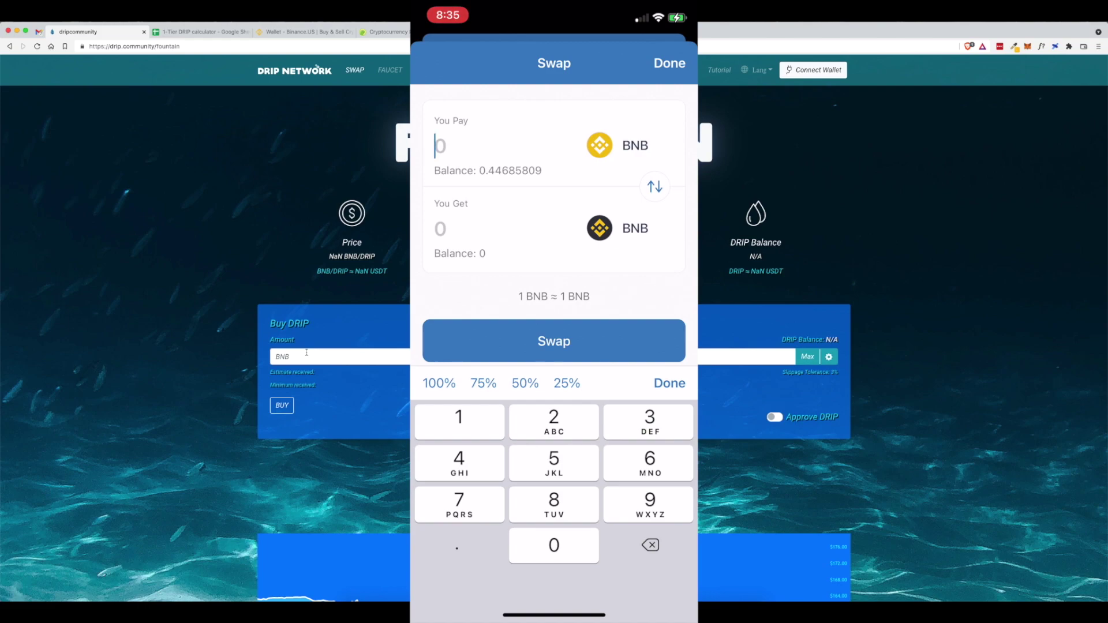
- Swap 0.44 BNB to Smart Chain BNB in Trust Wallet and return to the wallet list
text(0.44)
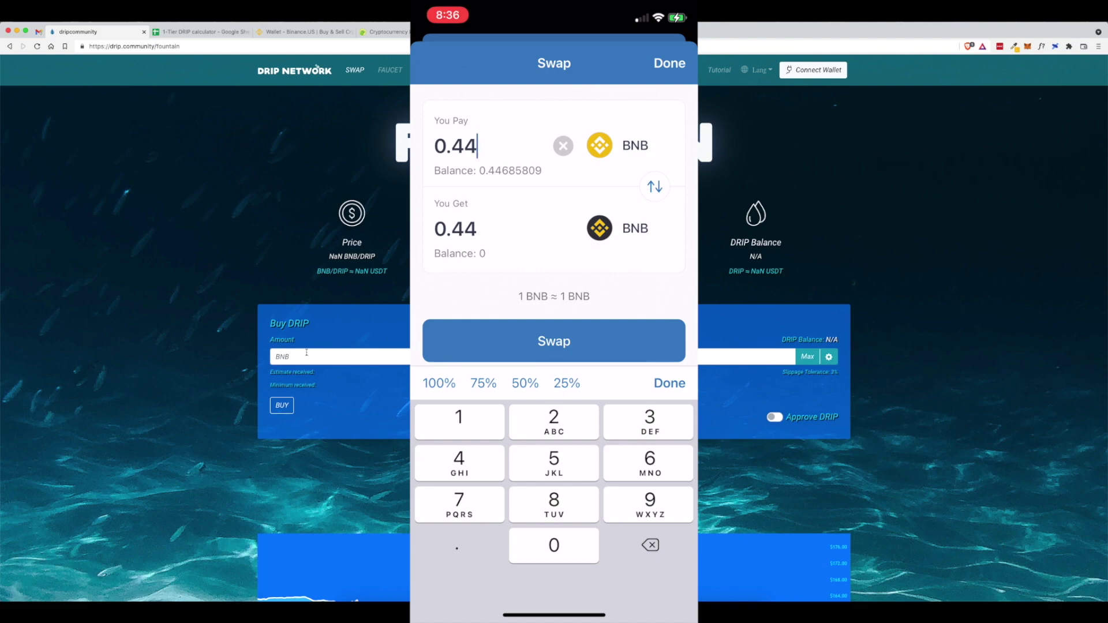
click(554, 341)
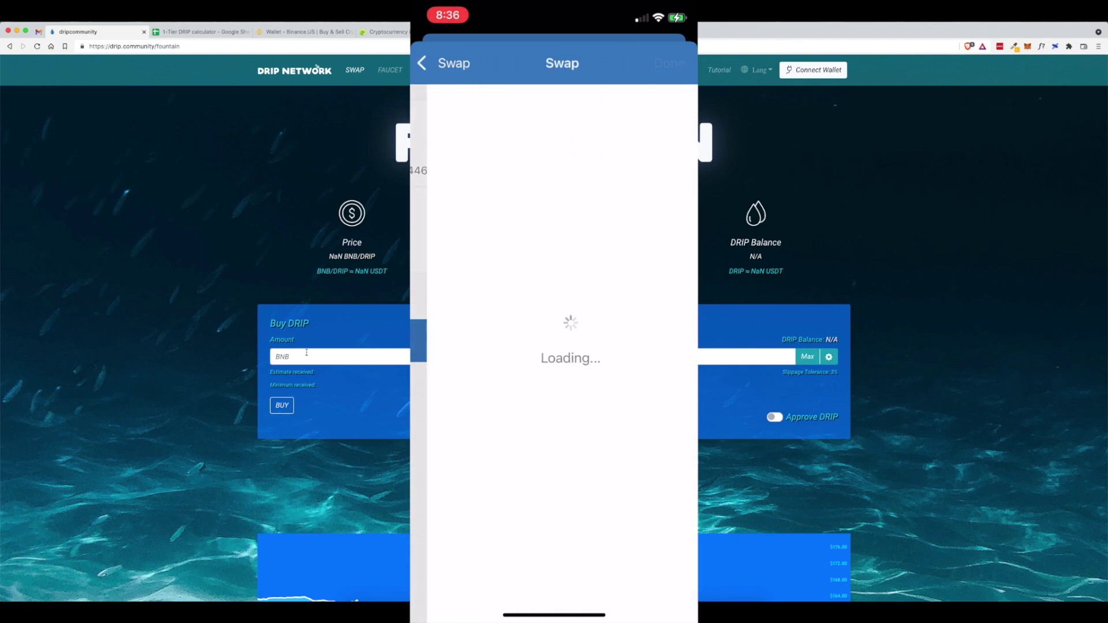
click(555, 564)
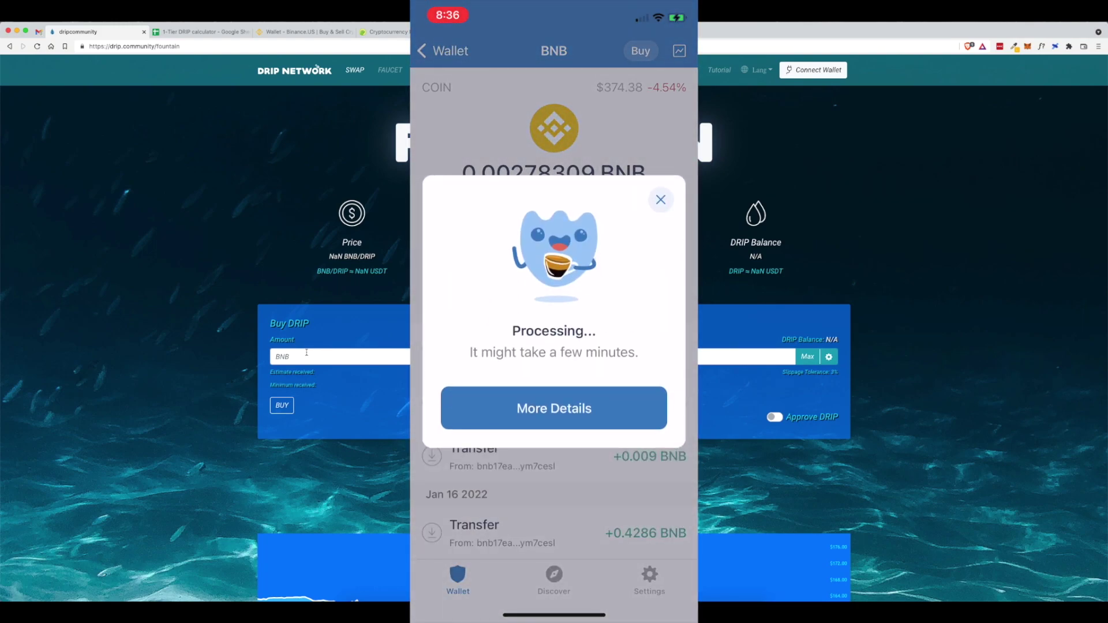
click(661, 200)
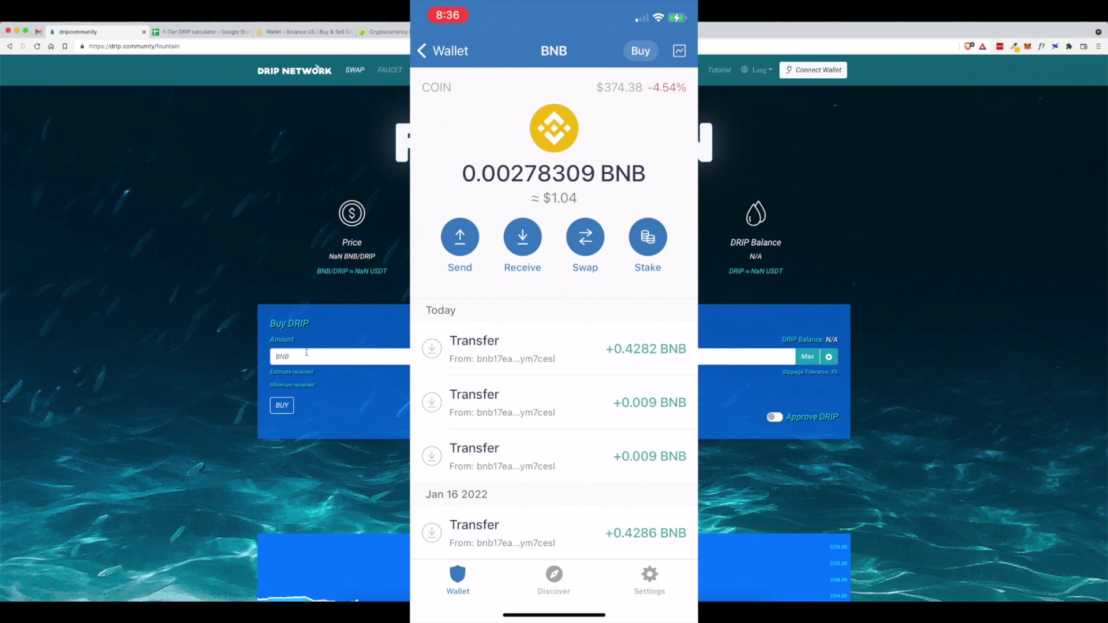
click(443, 51)
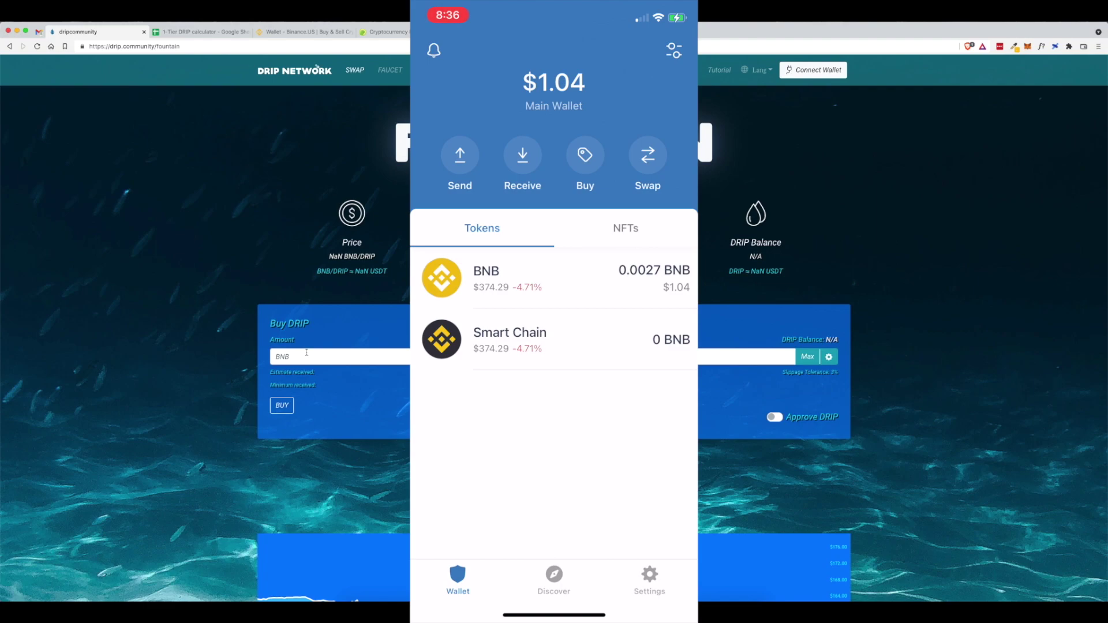
- Refresh Trust Wallet until the swapped 0.44 BNB appears under Smart Chain
drag(554, 277, 555, 323)
drag(554, 277, 555, 324)
drag(554, 277, 555, 346)
click(509, 339)
drag(554, 277, 554, 381)
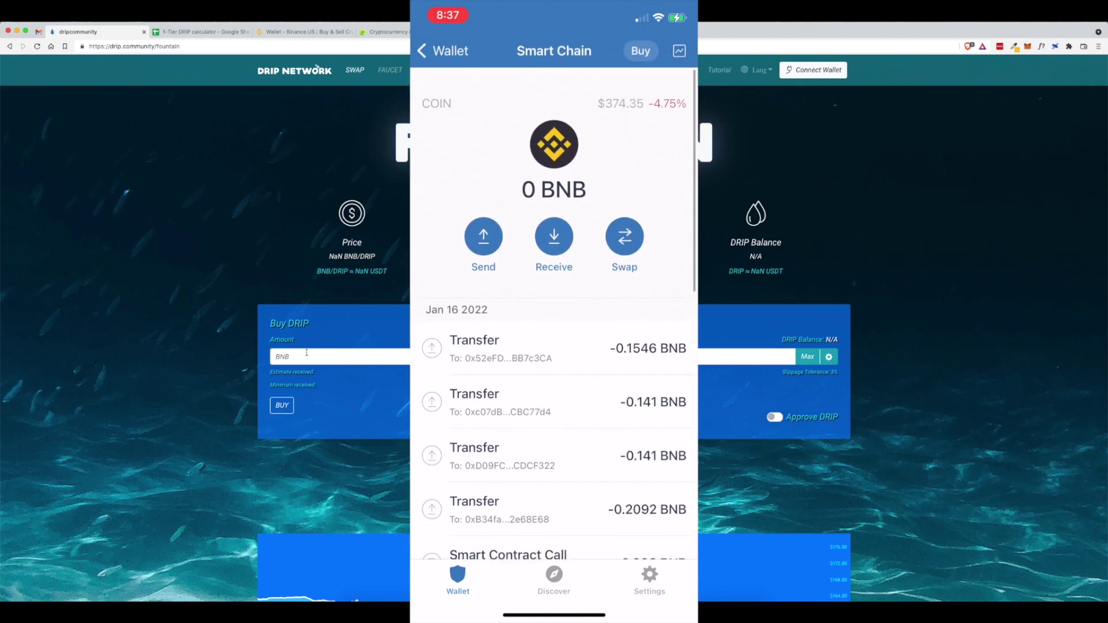
click(443, 51)
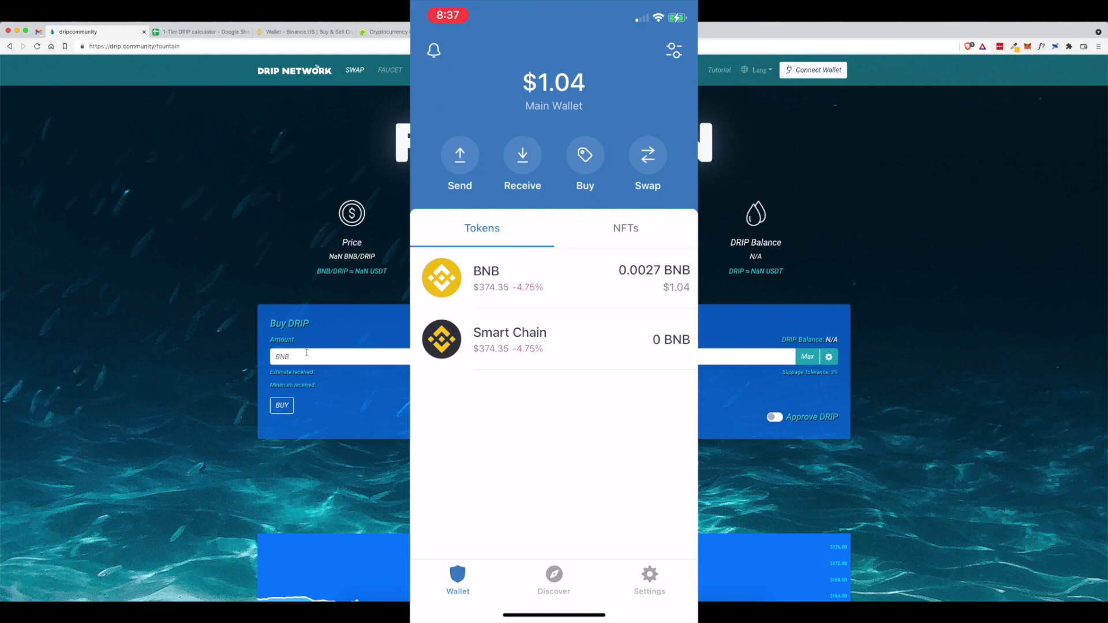
drag(554, 277, 554, 303)
drag(555, 259, 554, 416)
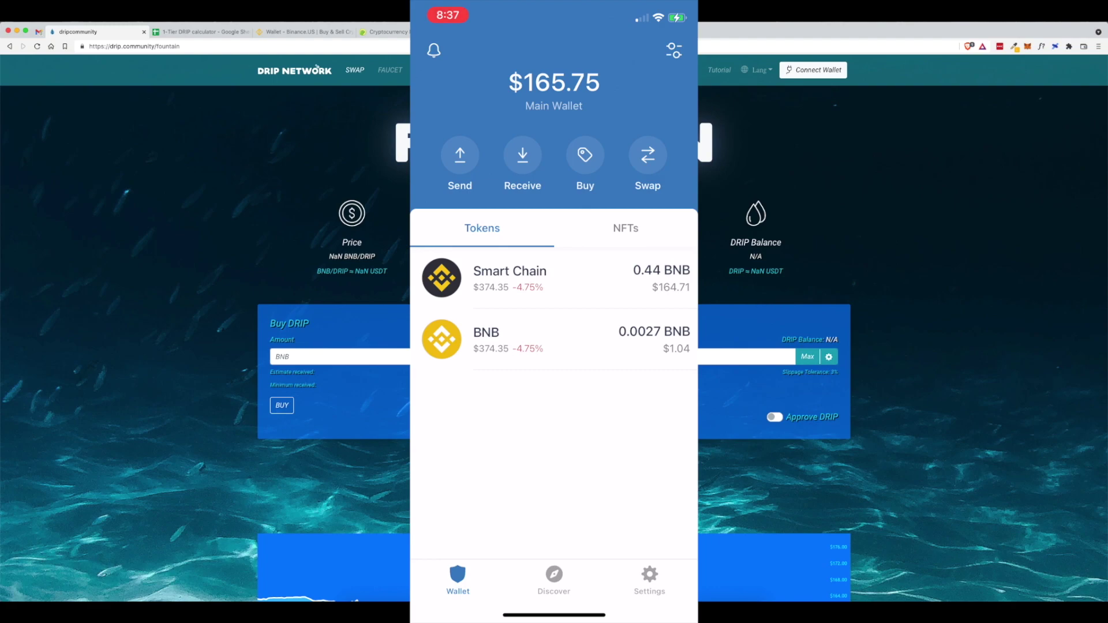
click(1028, 48)
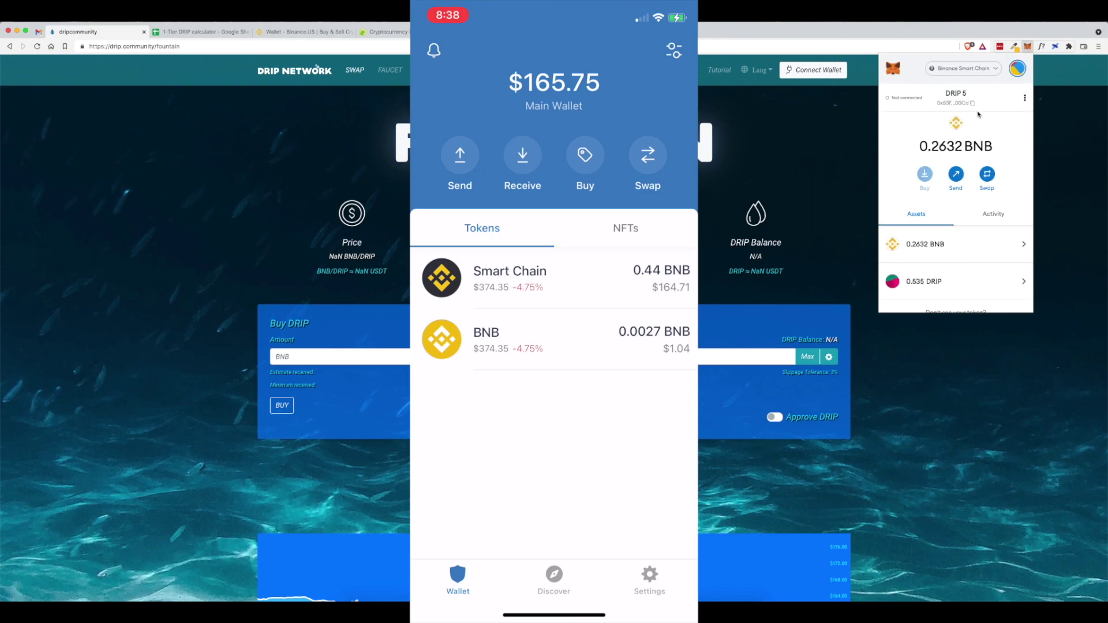
- Copy the MetaMask DRIP 5 account address to receive the Smart Chain BNB
click(957, 105)
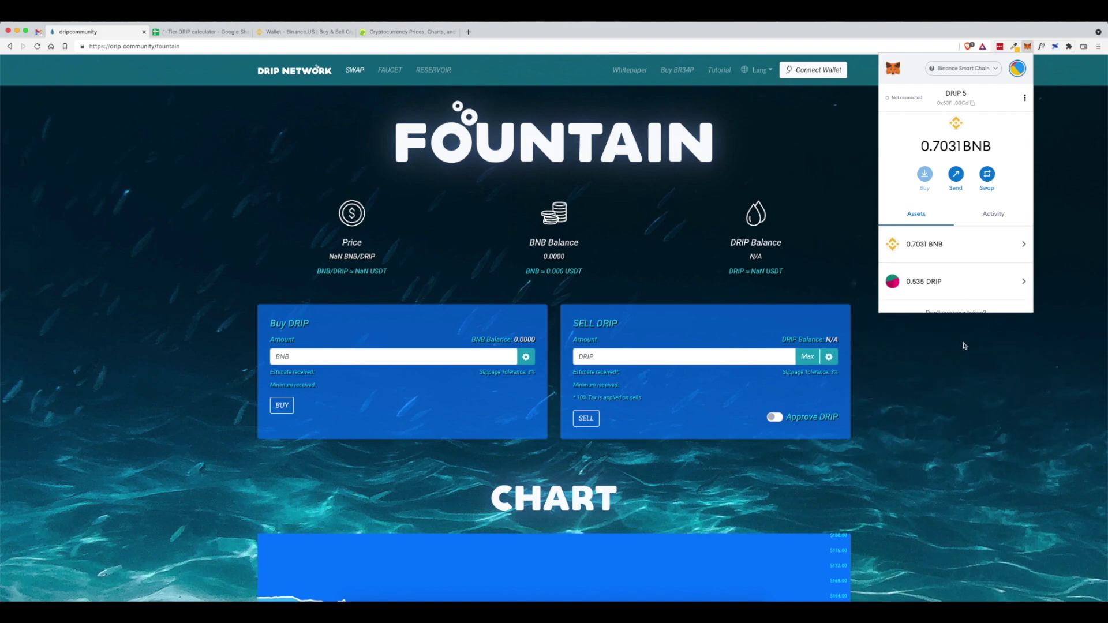
- Close the Binance.US, CoinGecko and DRIP calculator tabs, leaving only the Fountain page
click(959, 365)
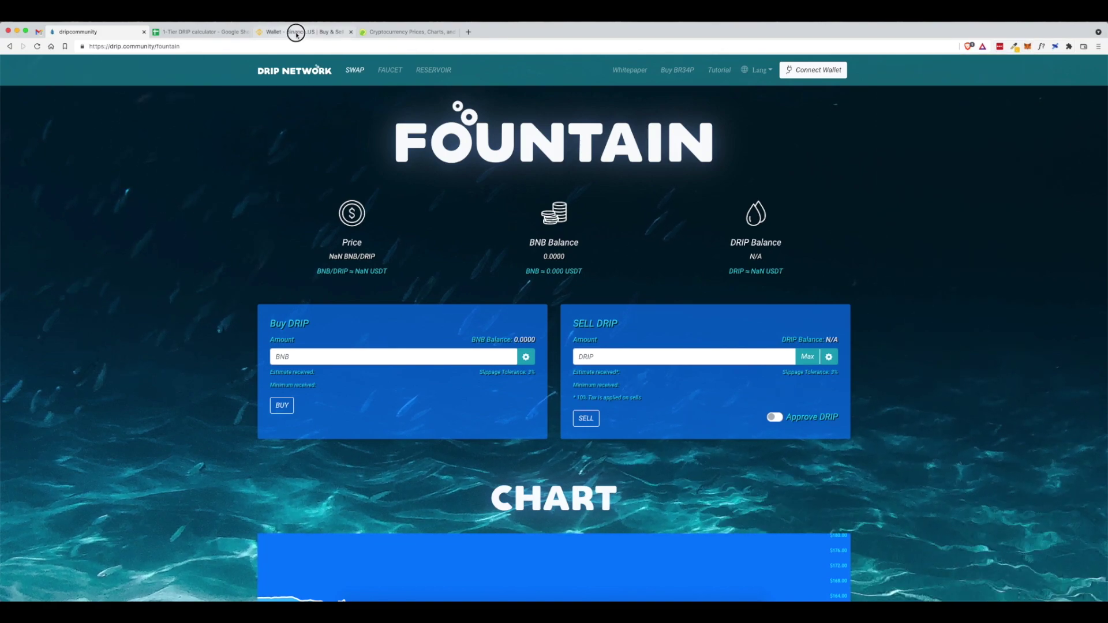
click(304, 32)
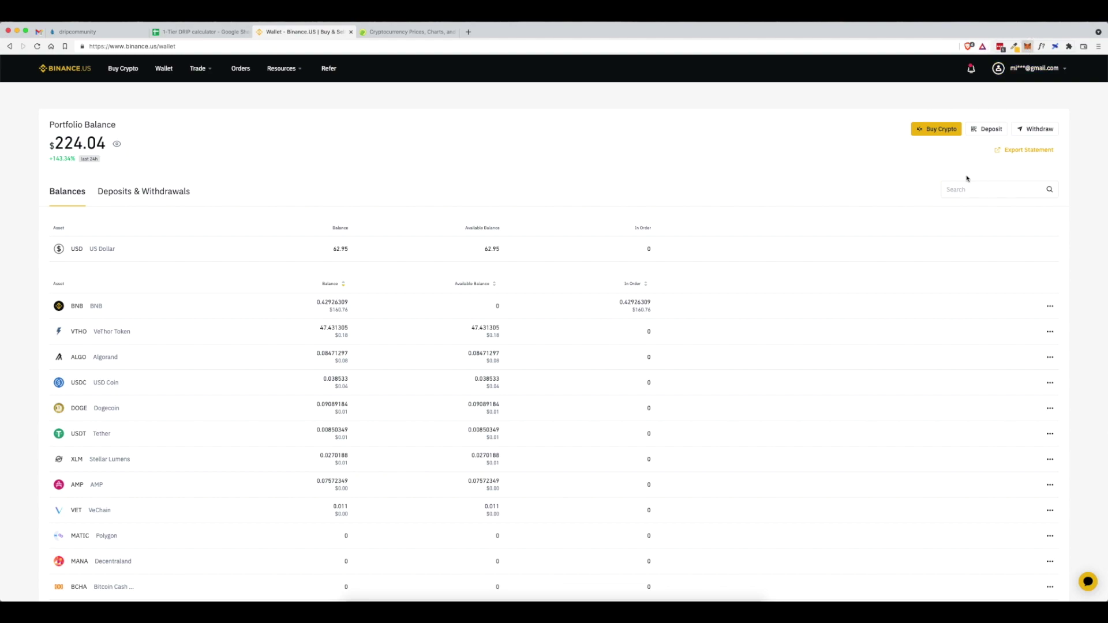
click(575, 147)
click(350, 32)
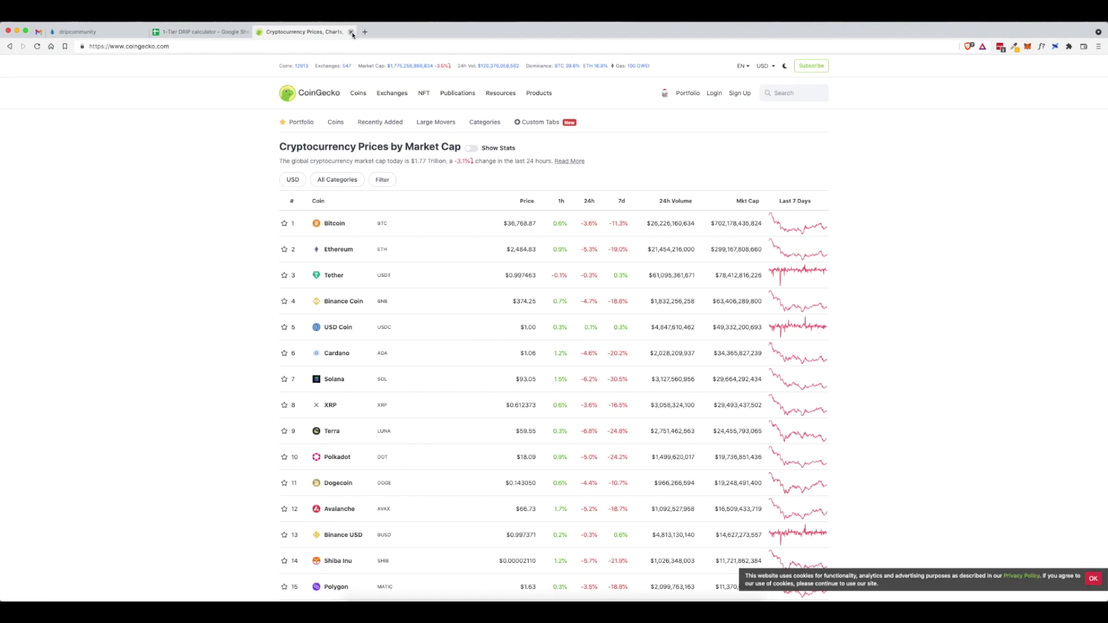
click(350, 32)
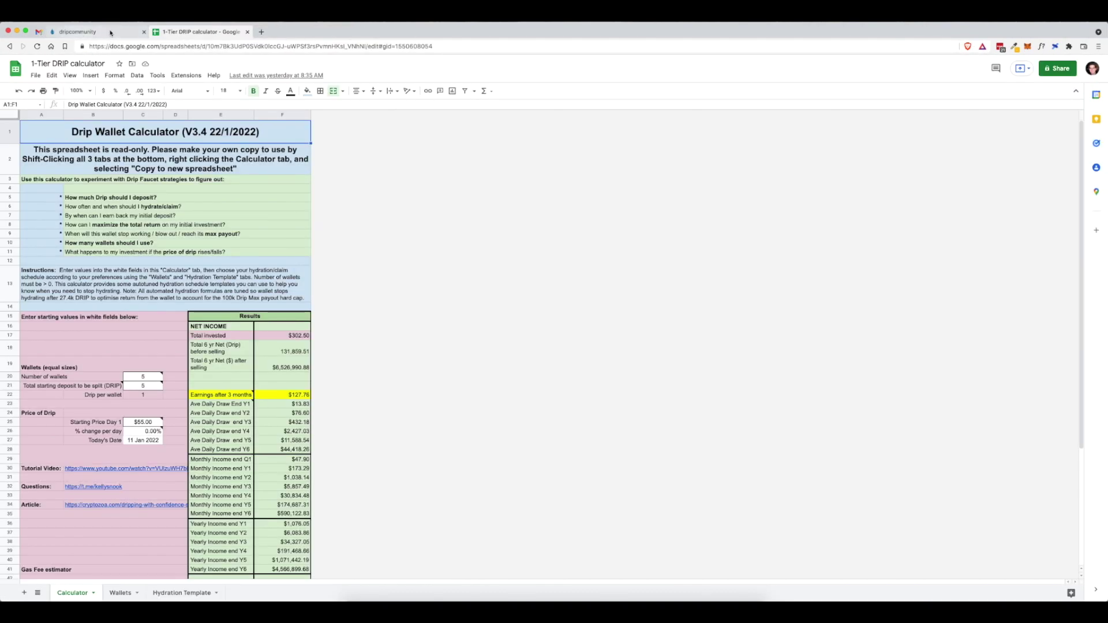
click(248, 32)
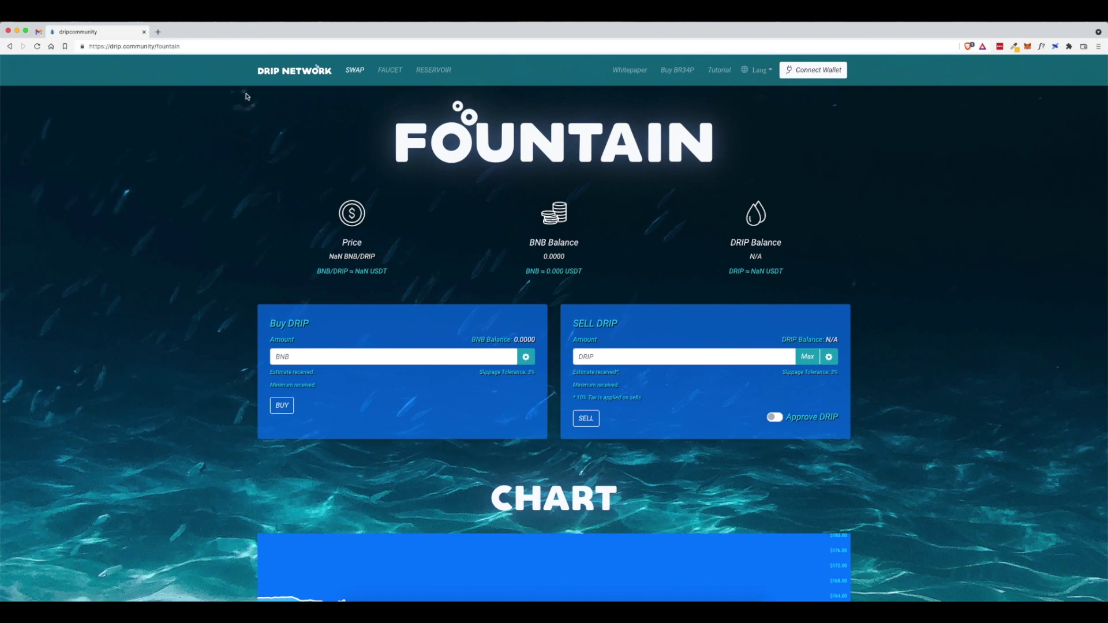
- Browse the Faucet page's Deposit form, stats and Get a Buddy section
click(386, 70)
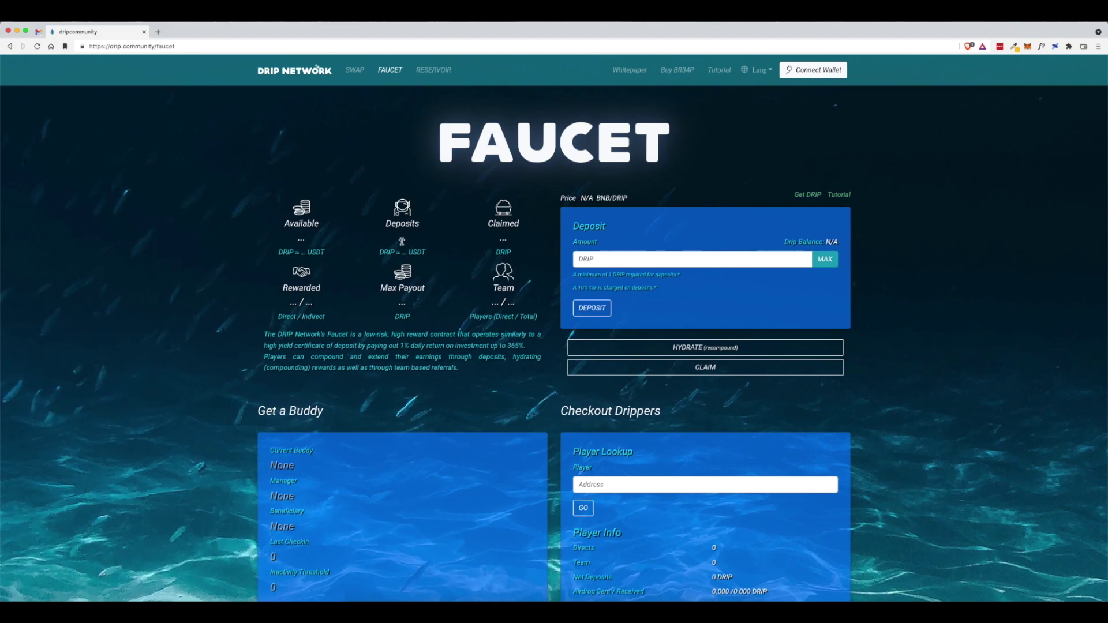
scroll(414, 343, down, 2)
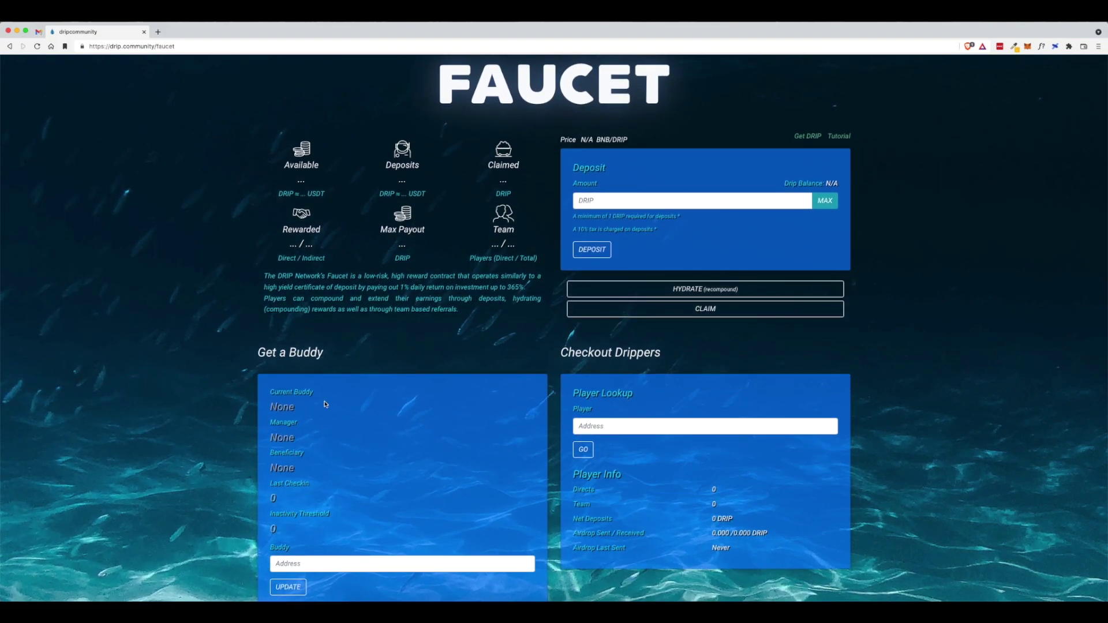
scroll(325, 404, down, 1)
scroll(325, 404, up, 2)
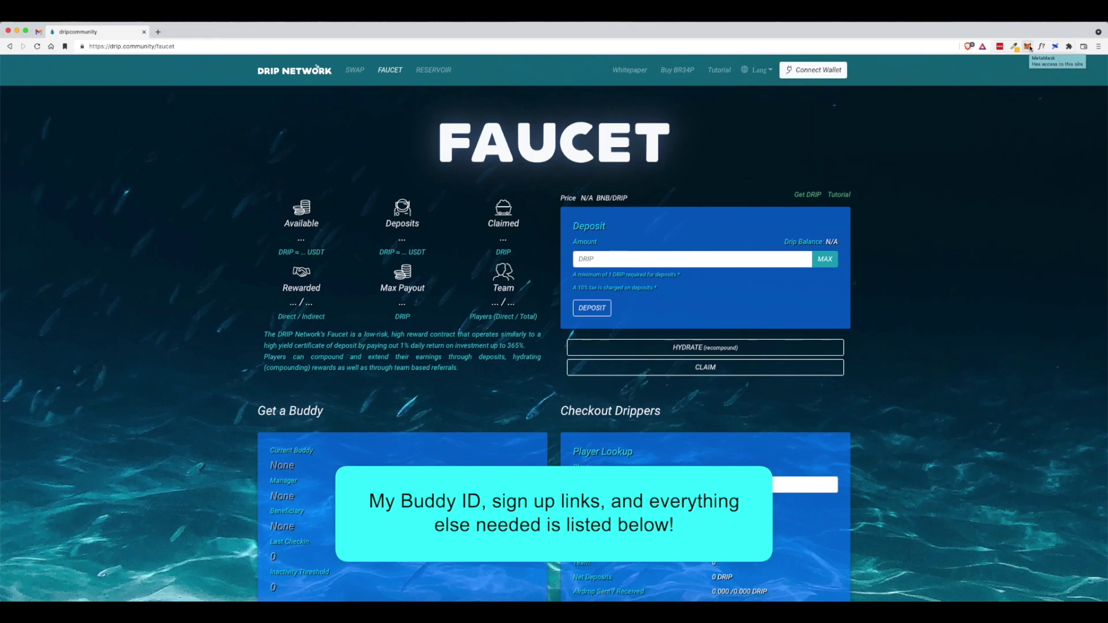
scroll(304, 461, down, 5)
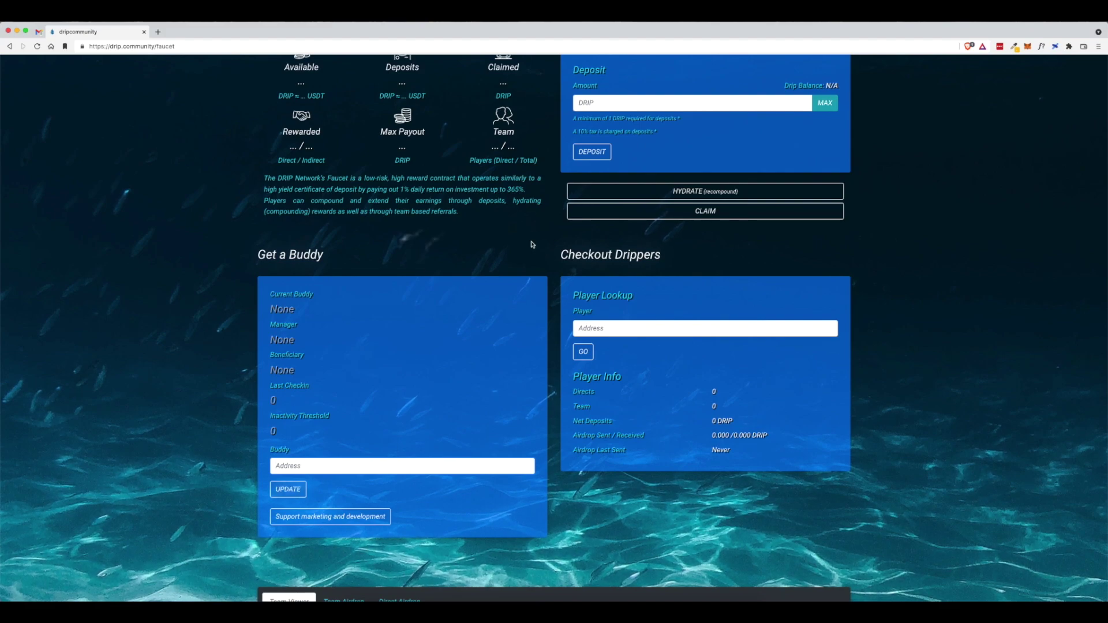
scroll(421, 291, up, 3)
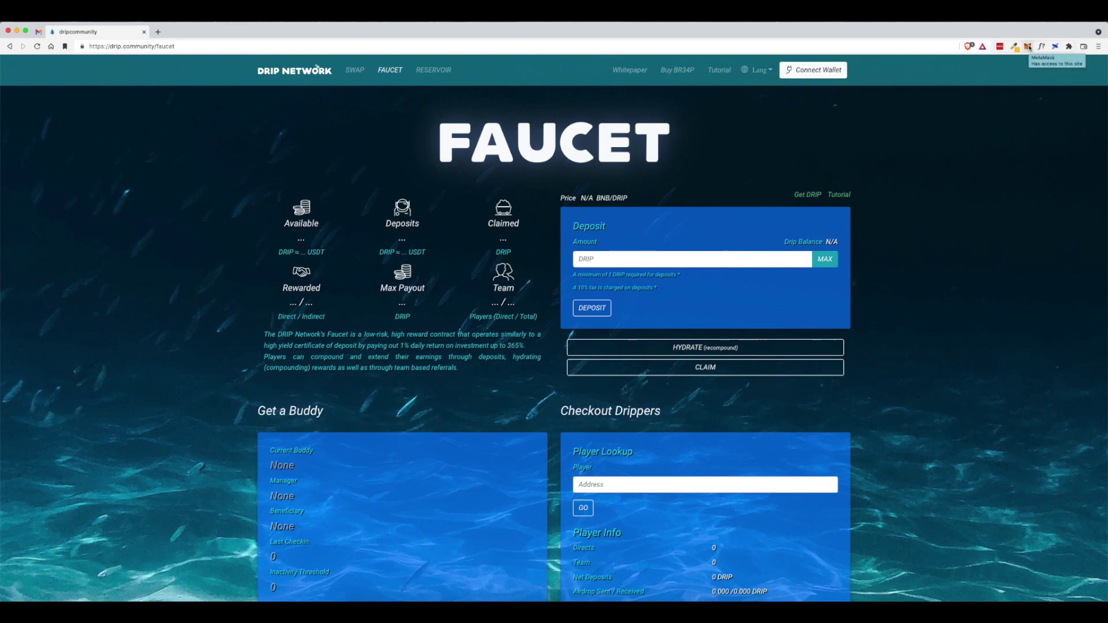
scroll(413, 358, down, 3)
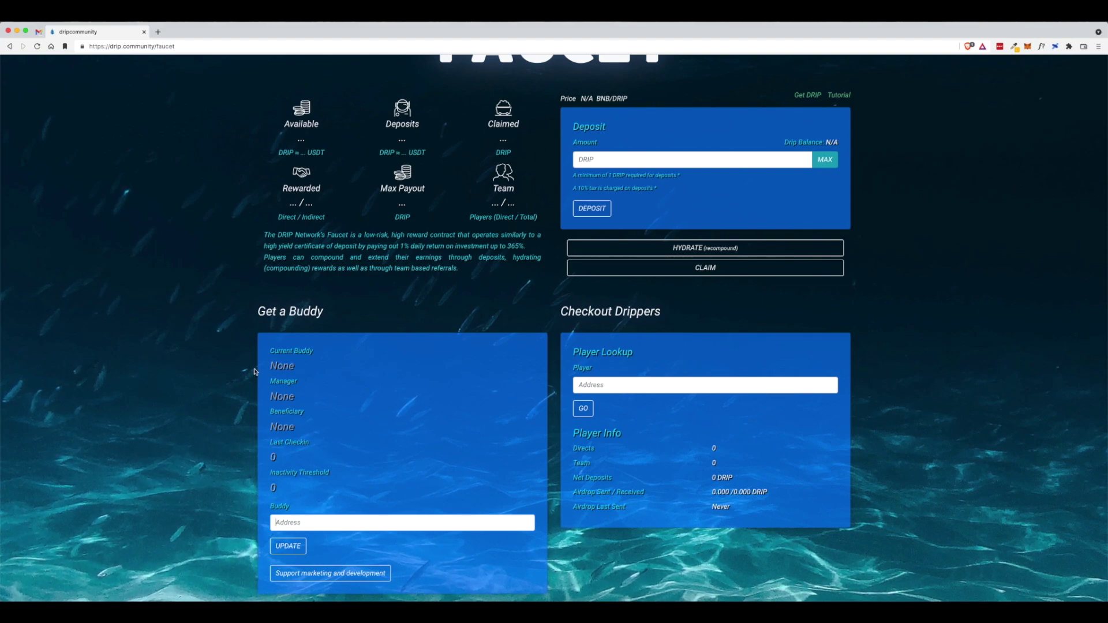
scroll(420, 359, up, 3)
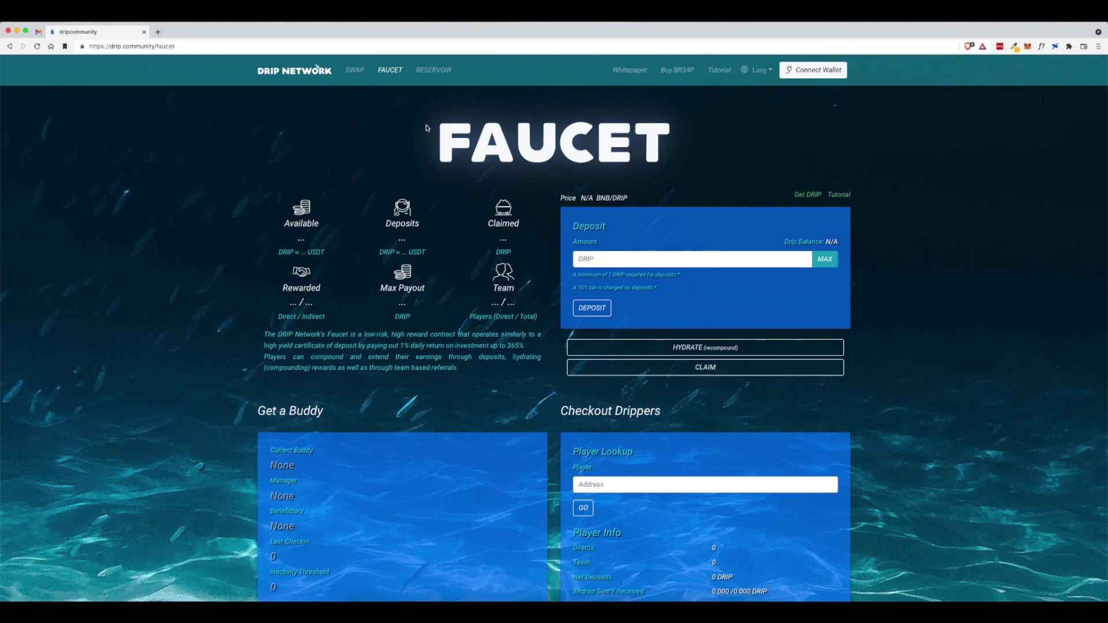
scroll(424, 152, down, 1)
scroll(425, 152, down, 2)
scroll(424, 152, up, 4)
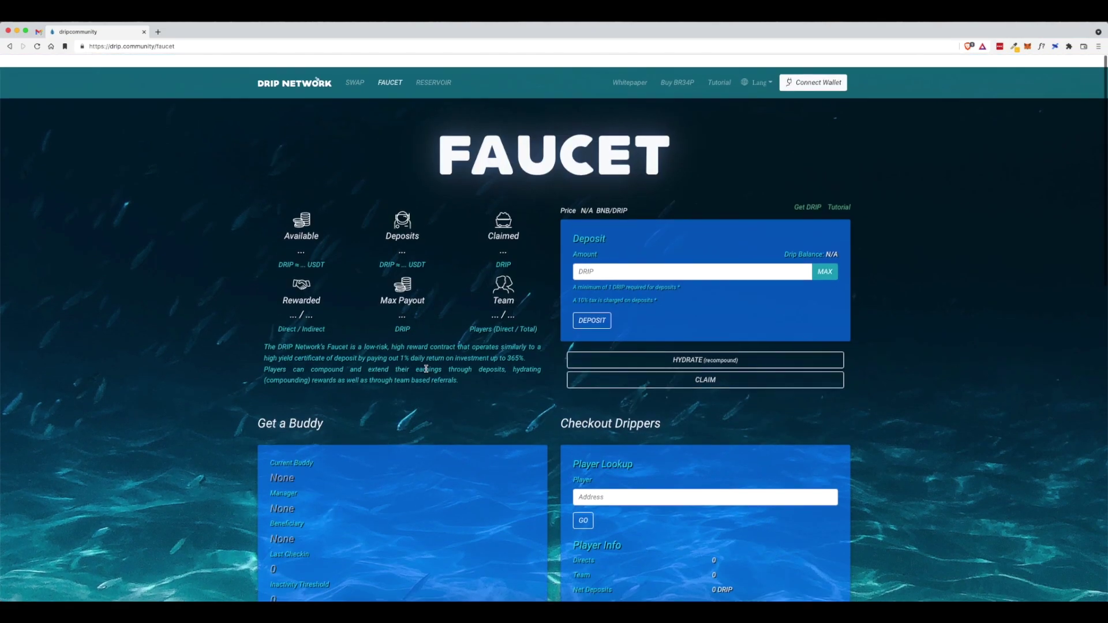
click(355, 71)
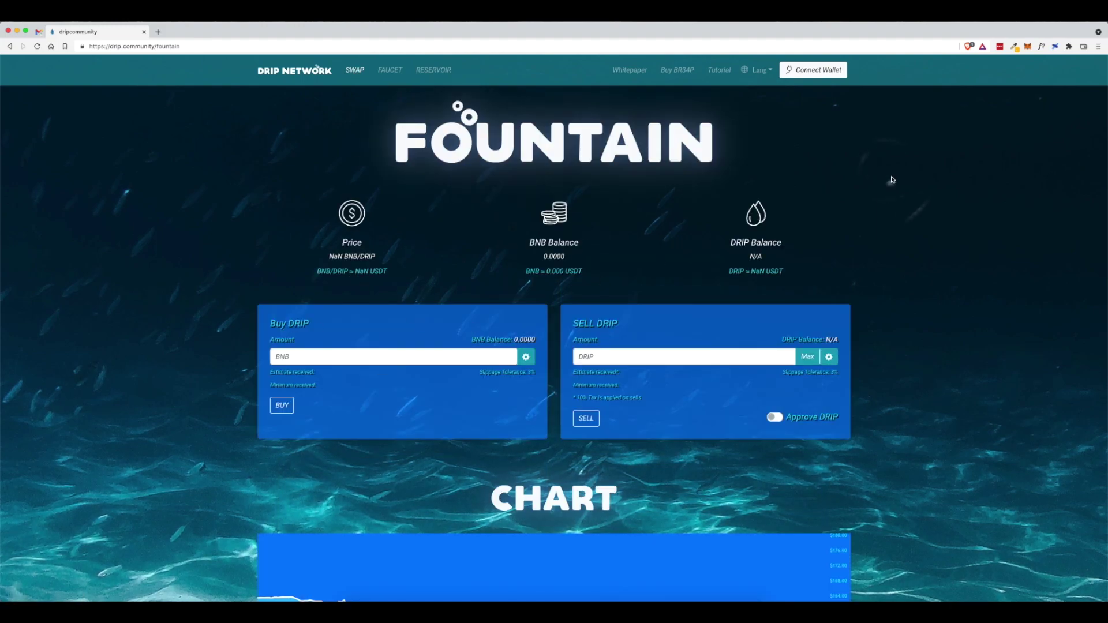
- Connect the MetaMask DRIP 5 account to Drip Network through Connect Wallet
click(814, 70)
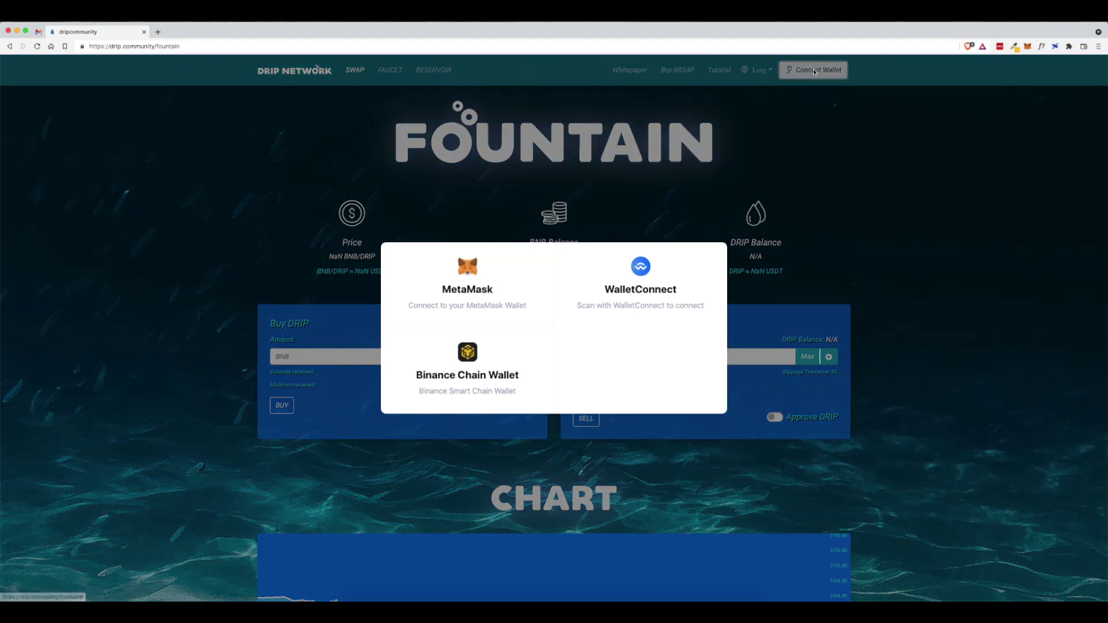
click(473, 288)
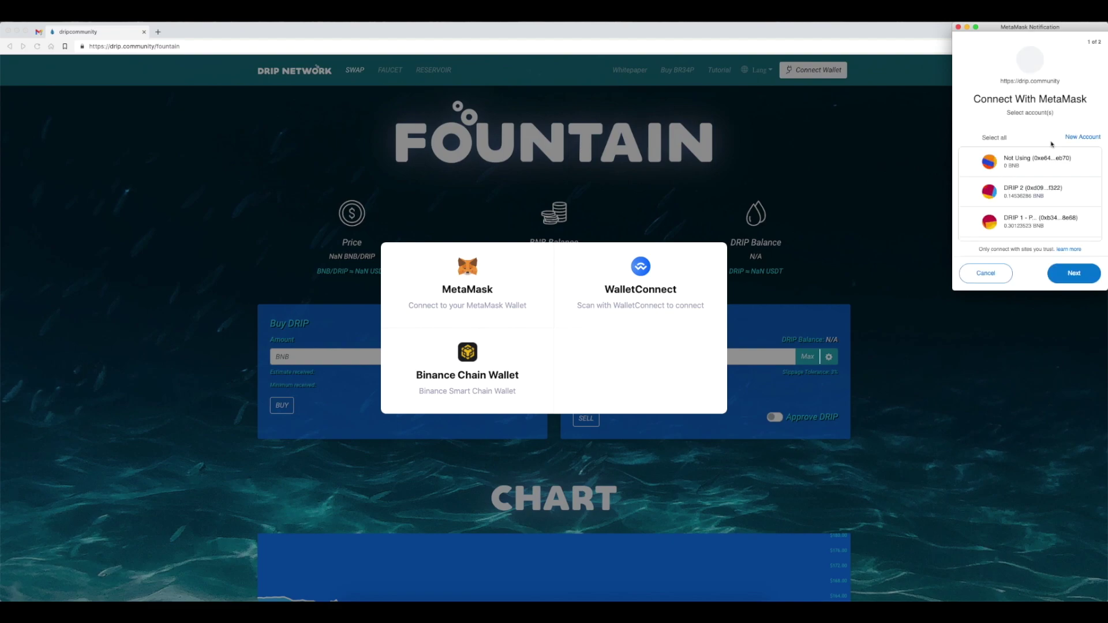
scroll(1039, 206, down, 2)
scroll(1039, 206, down, 3)
click(1028, 227)
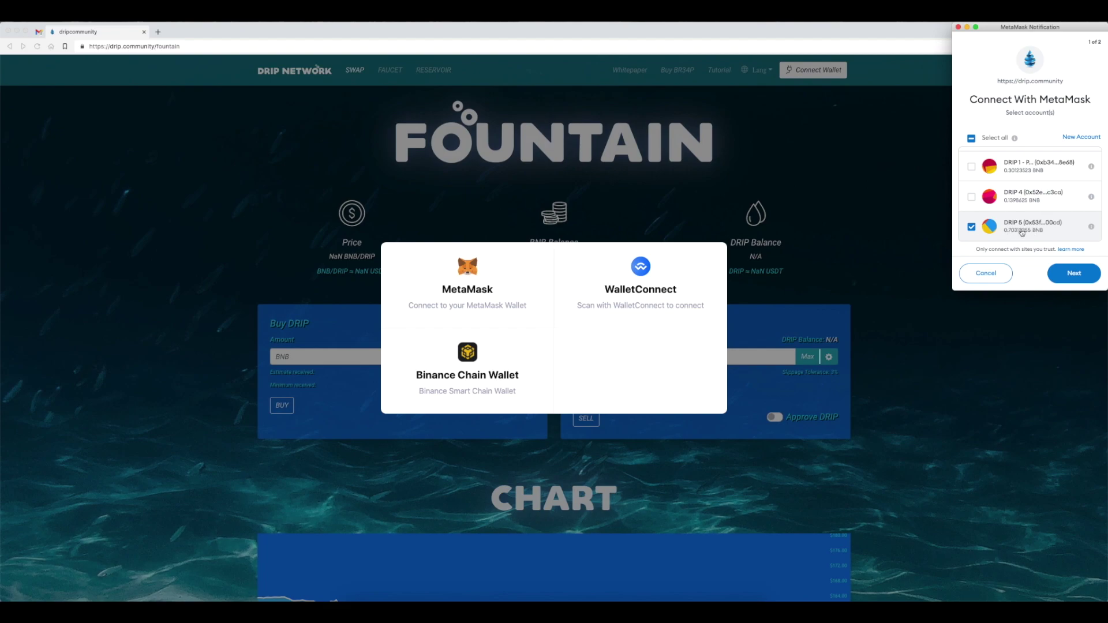
click(1074, 273)
click(1073, 274)
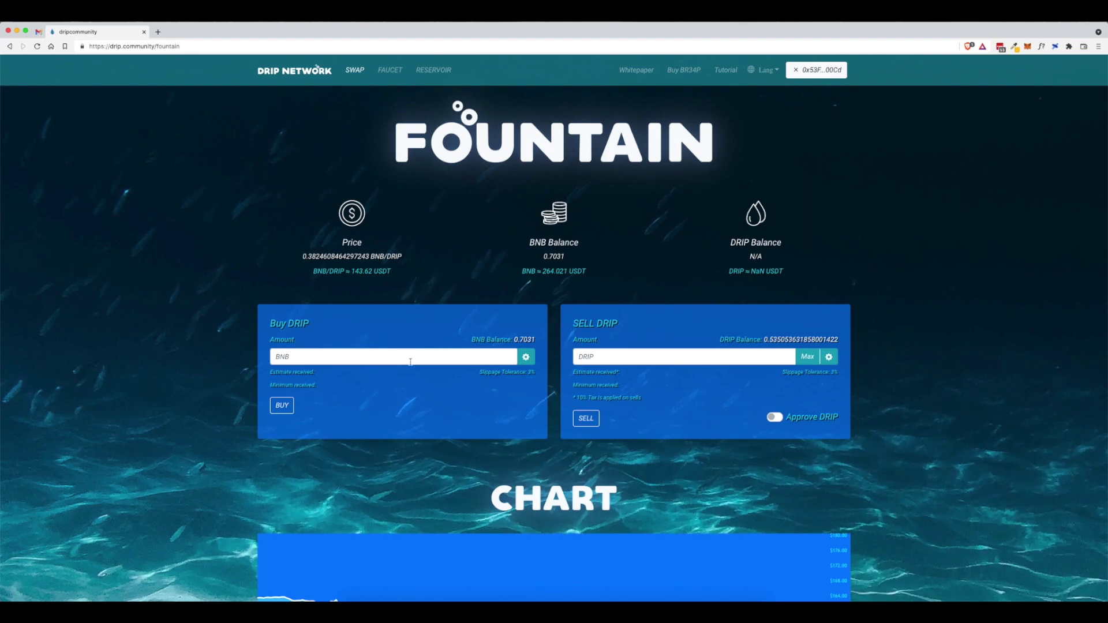
- Highlight the 0.7031 BNB balance and 143.62 USDT price on the Fountain page
click(524, 339)
double_click(524, 339)
click(440, 341)
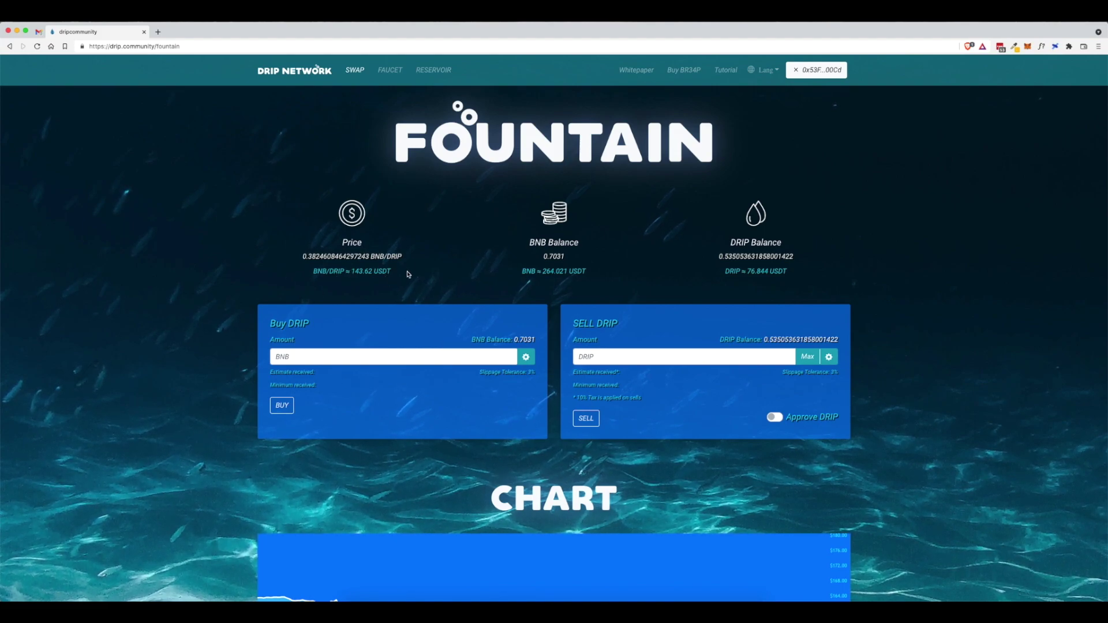
double_click(365, 271)
drag(365, 271, 351, 272)
- Buy DRIP with 0.5 BNB, an estimated 1.2822 DRIP
click(300, 357)
text(.5)
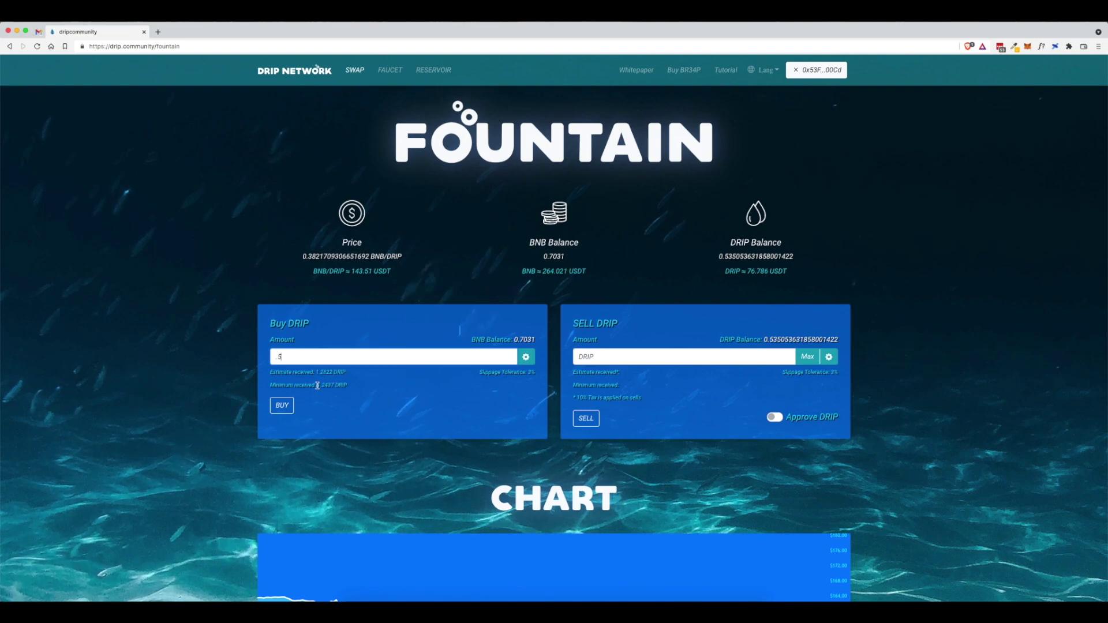
double_click(325, 372)
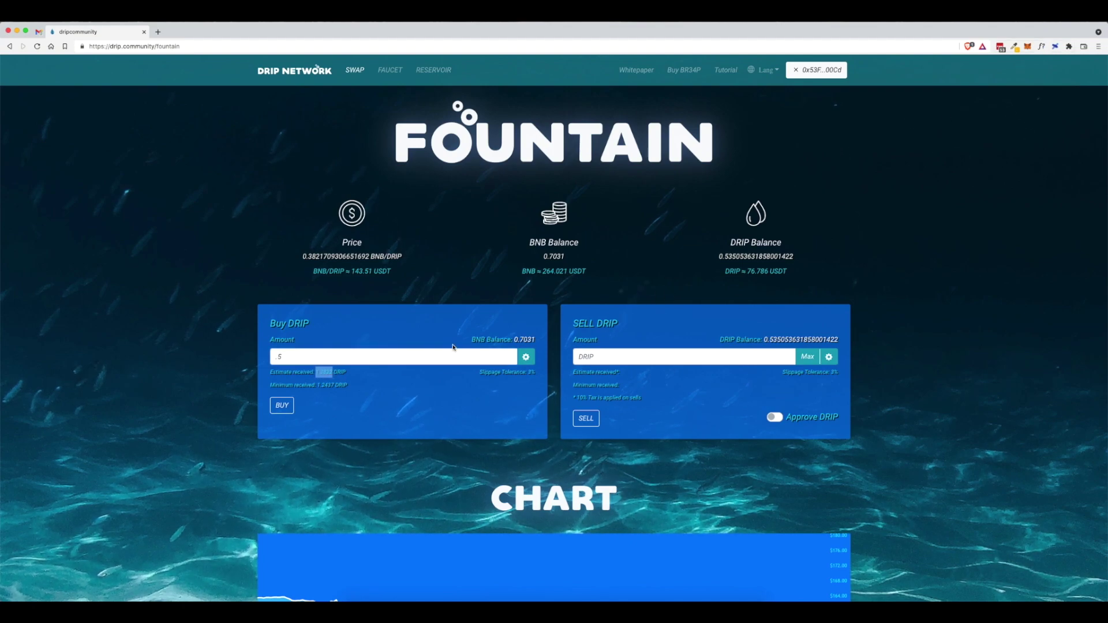
drag(292, 358, 261, 362)
click(282, 407)
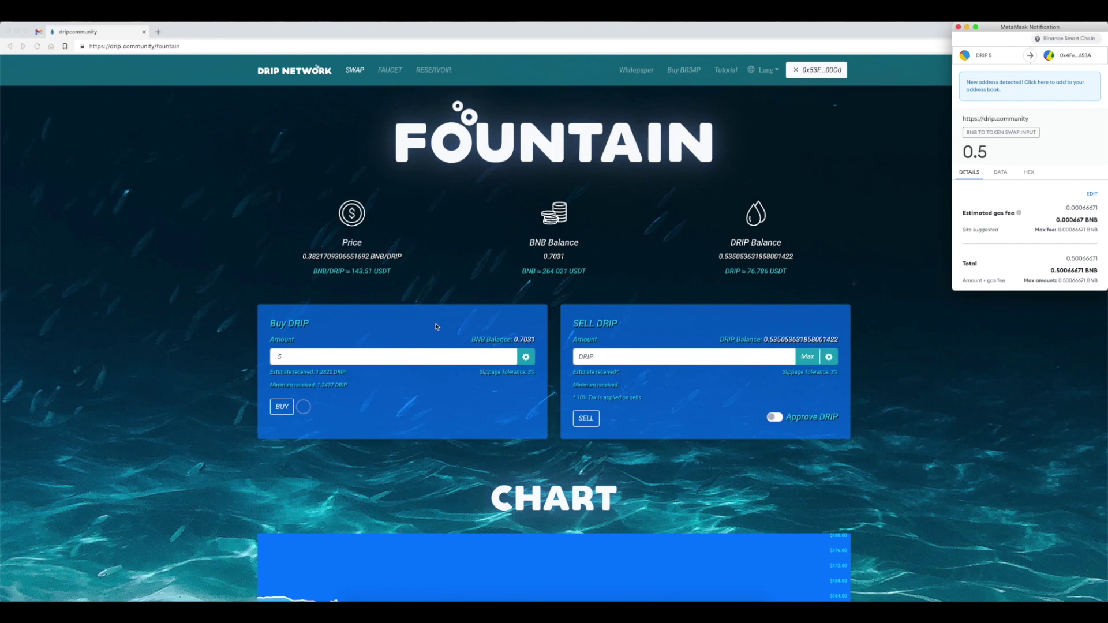
- Confirm the 0.5 BNB purchase in MetaMask and dismiss the Transaction Success dialog
scroll(1054, 252, down, 1)
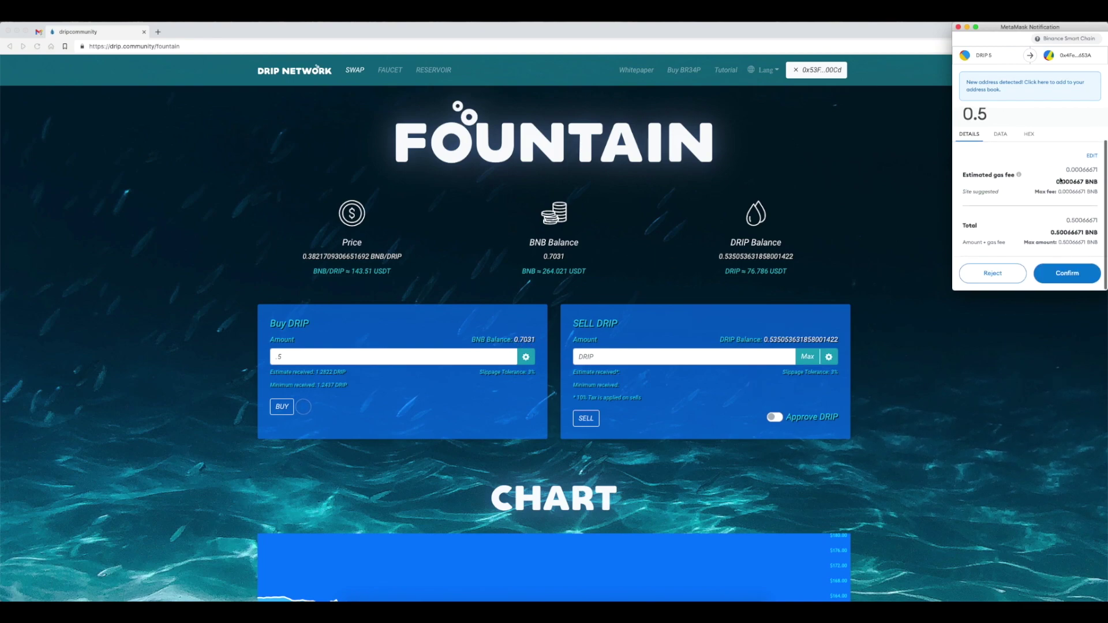
click(1062, 273)
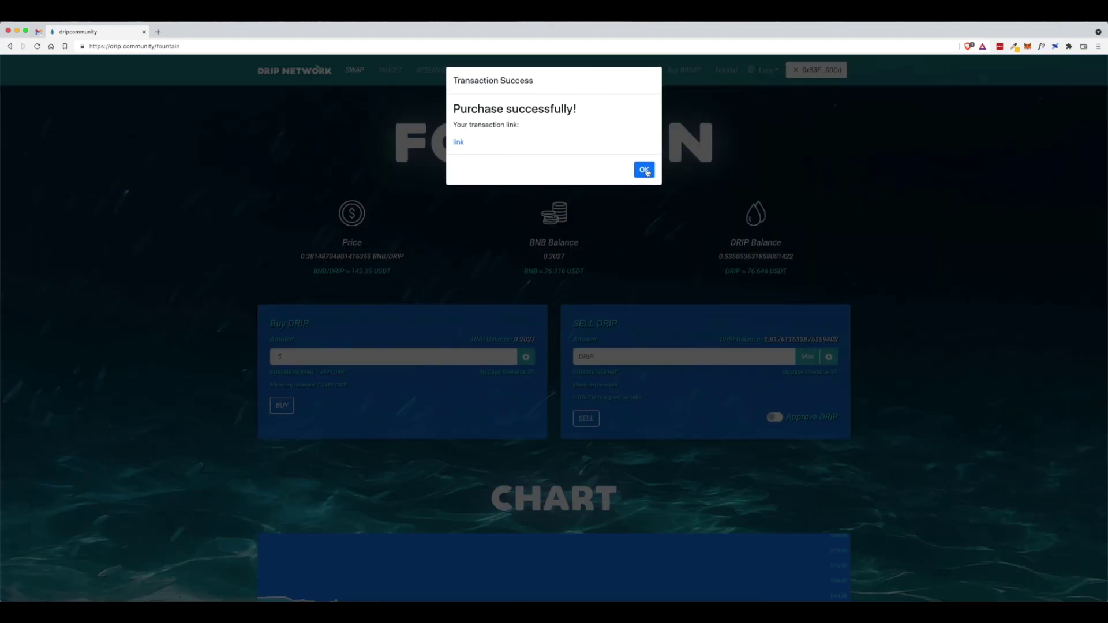
click(647, 170)
click(644, 170)
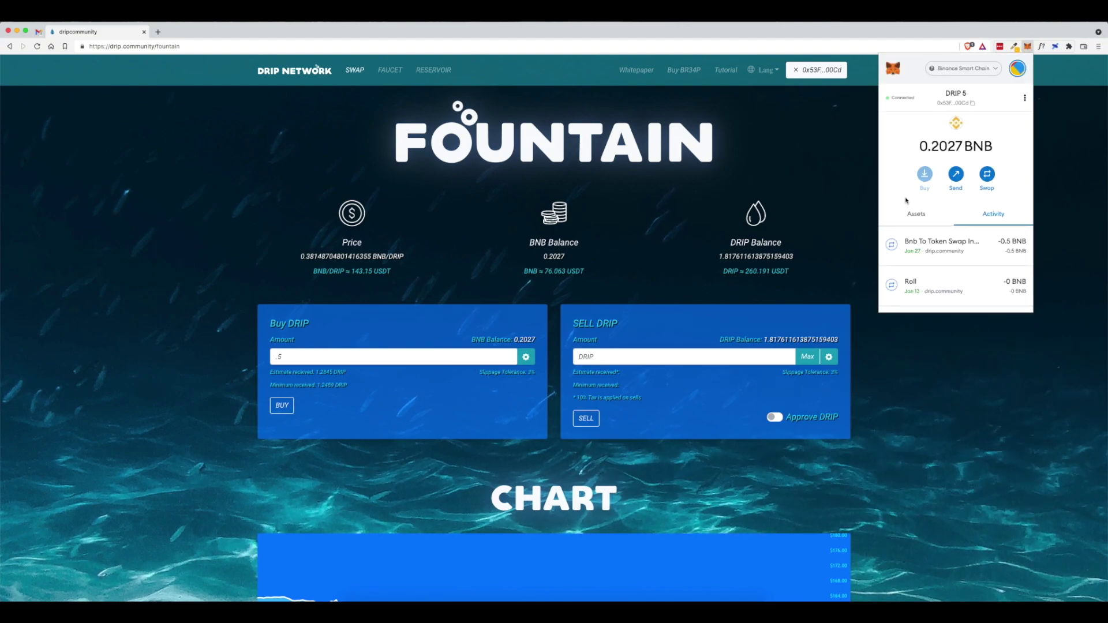
scroll(944, 241, down, 1)
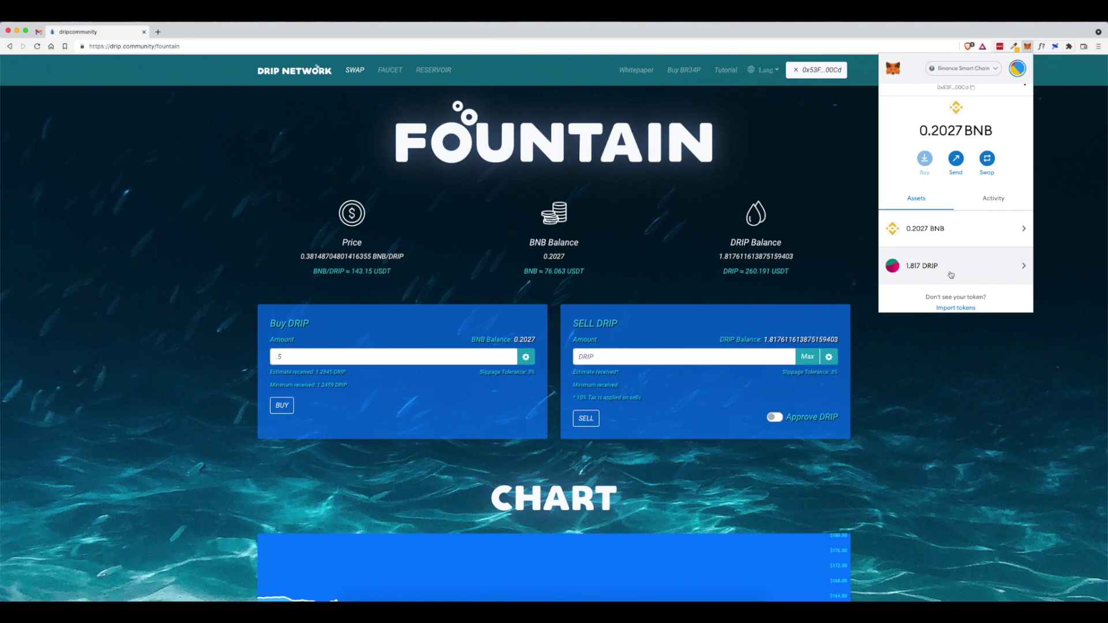
click(856, 255)
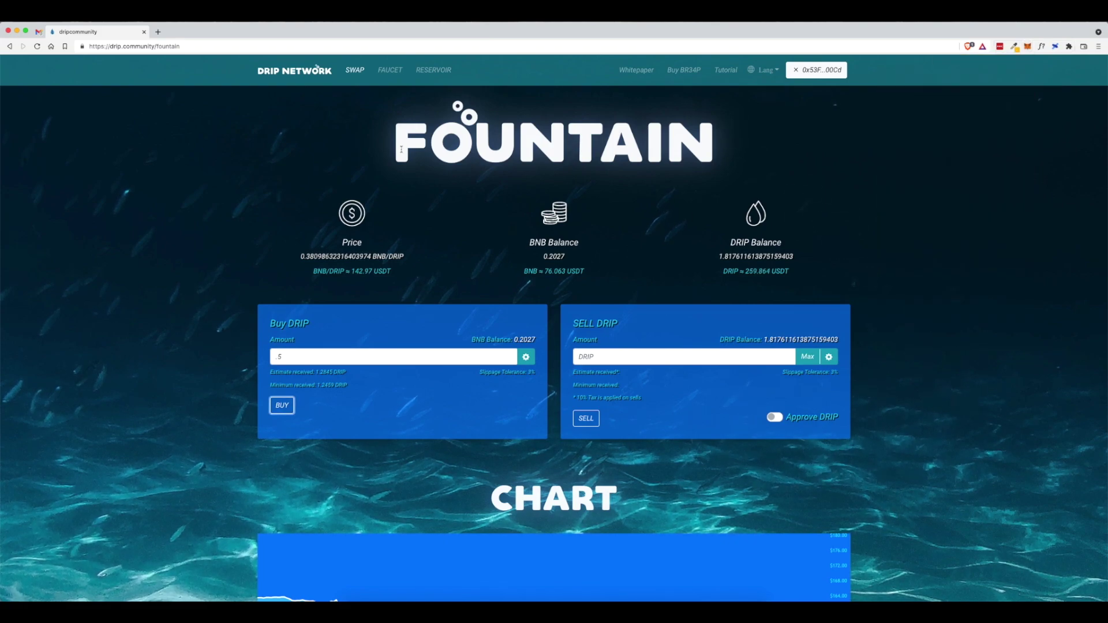
- On the Faucet page, fill the deposit with the full DRIP balance, noting the 1.022 Deposits total and 1 DRIP minimum
click(390, 71)
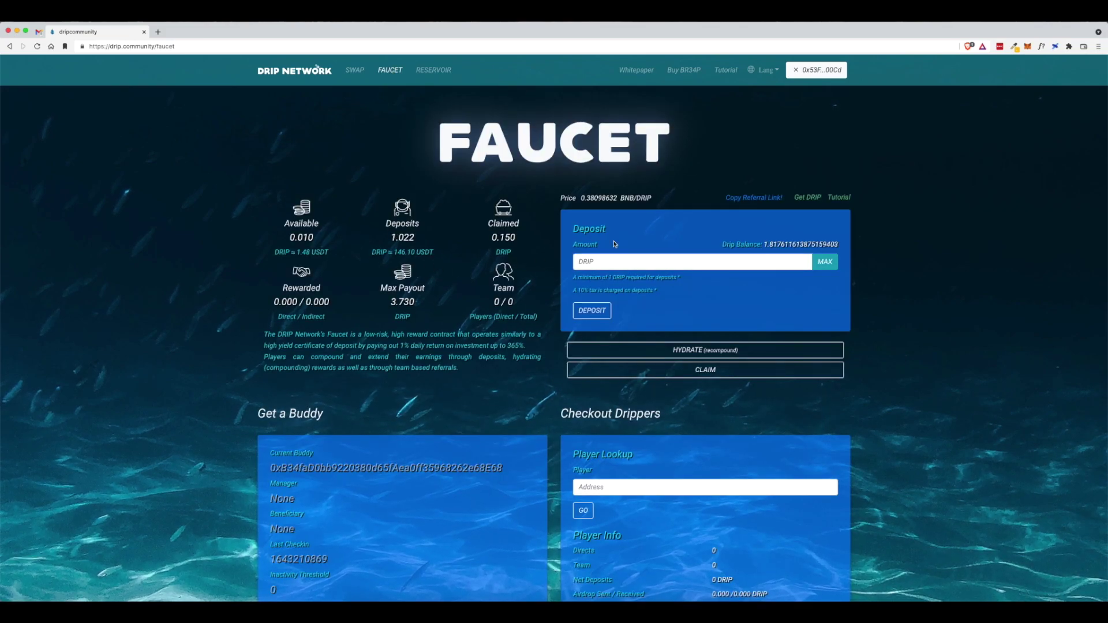
drag(385, 239, 419, 240)
click(825, 262)
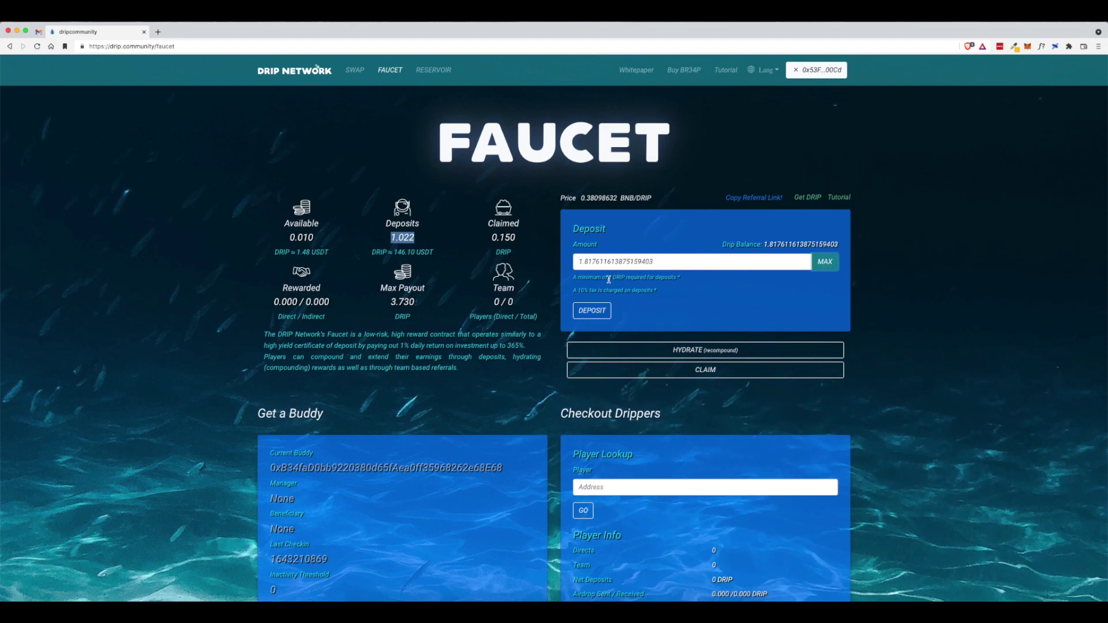
drag(578, 277, 646, 277)
click(650, 278)
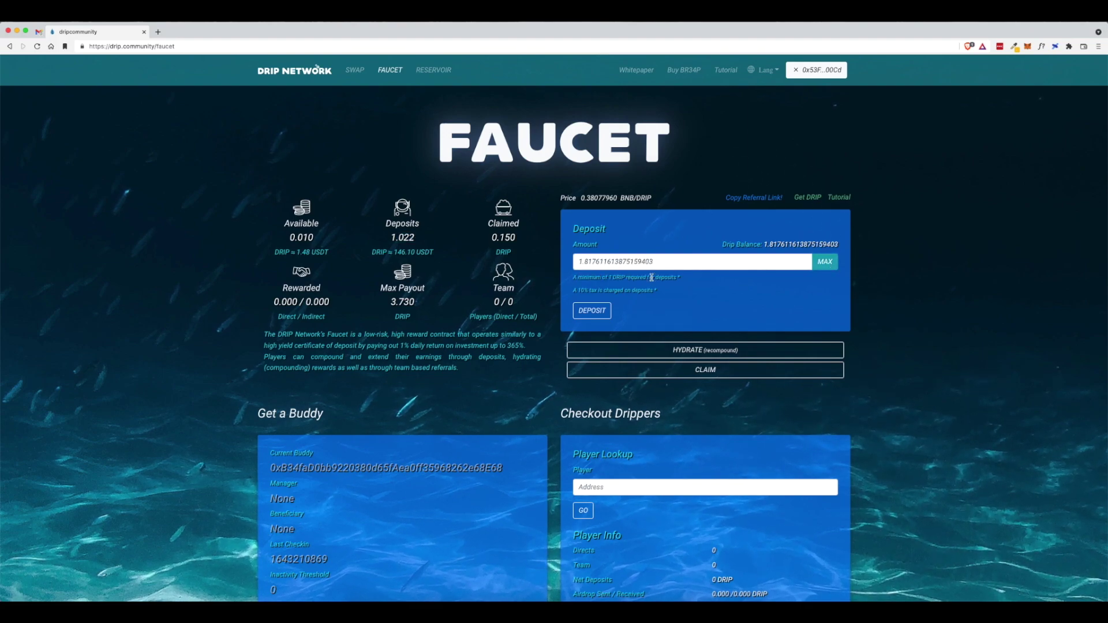
- Return to the Faucet from the Fountain, re-enter the full 1.8176 DRIP balance and submit the deposit
click(355, 70)
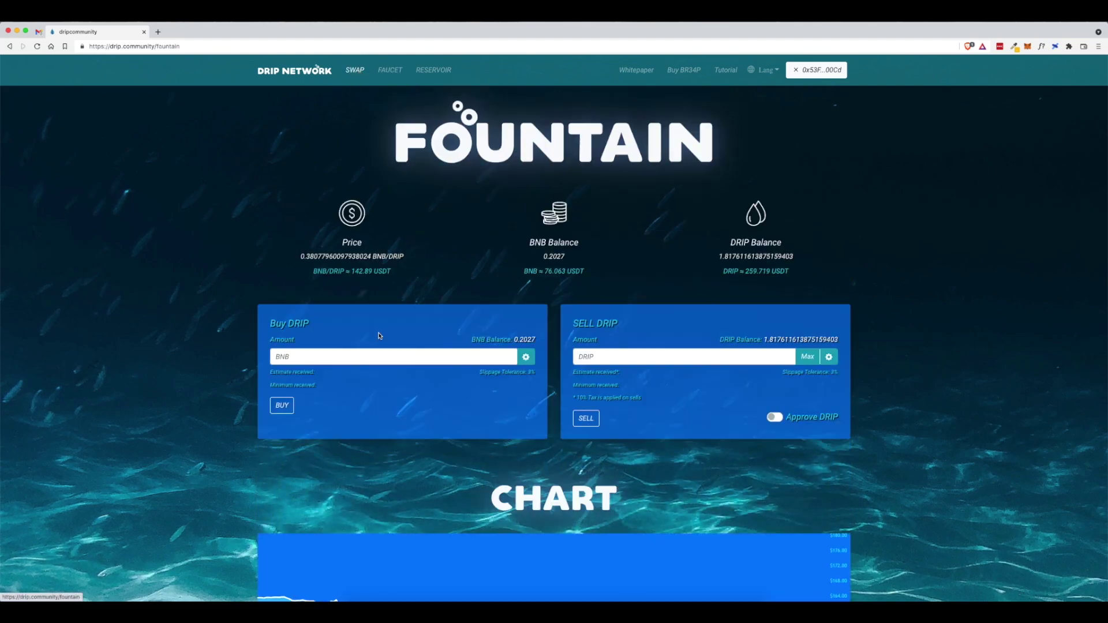
click(286, 358)
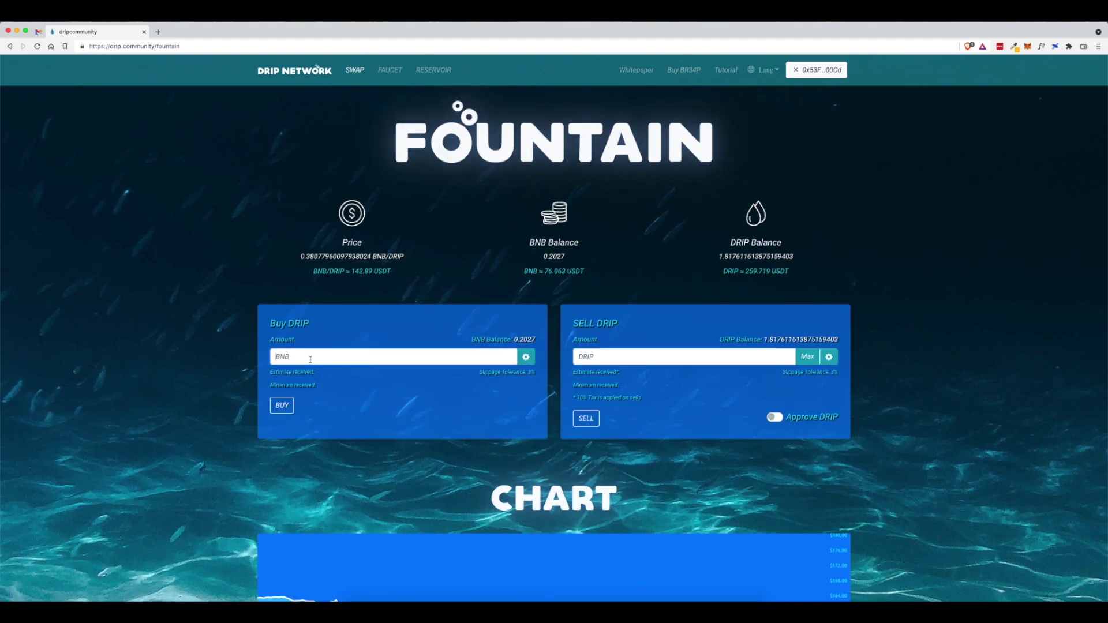
click(391, 70)
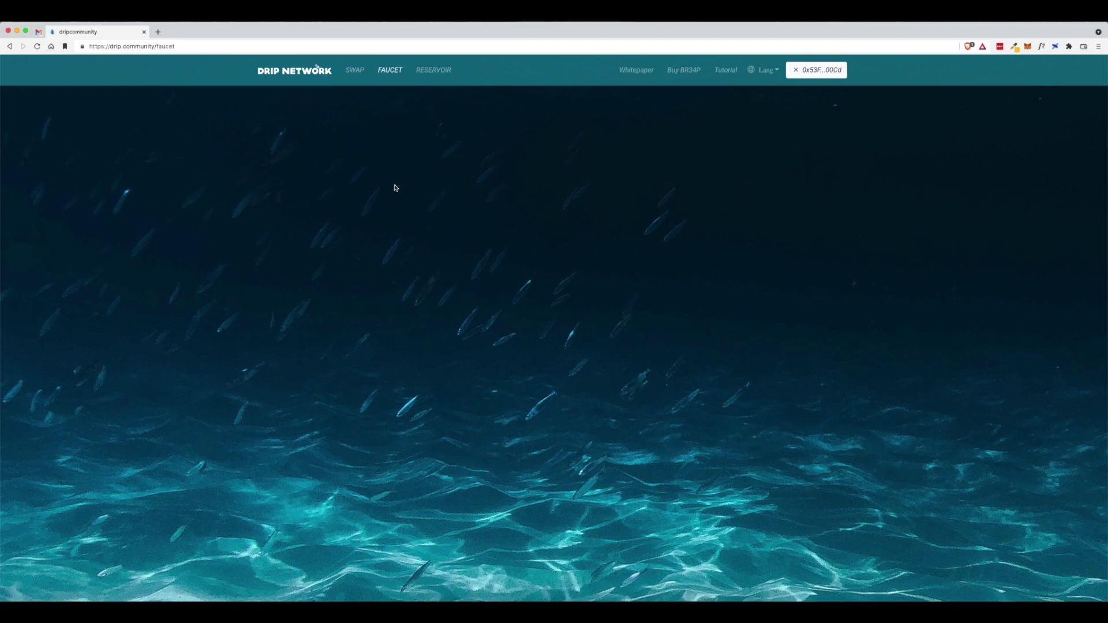
click(825, 263)
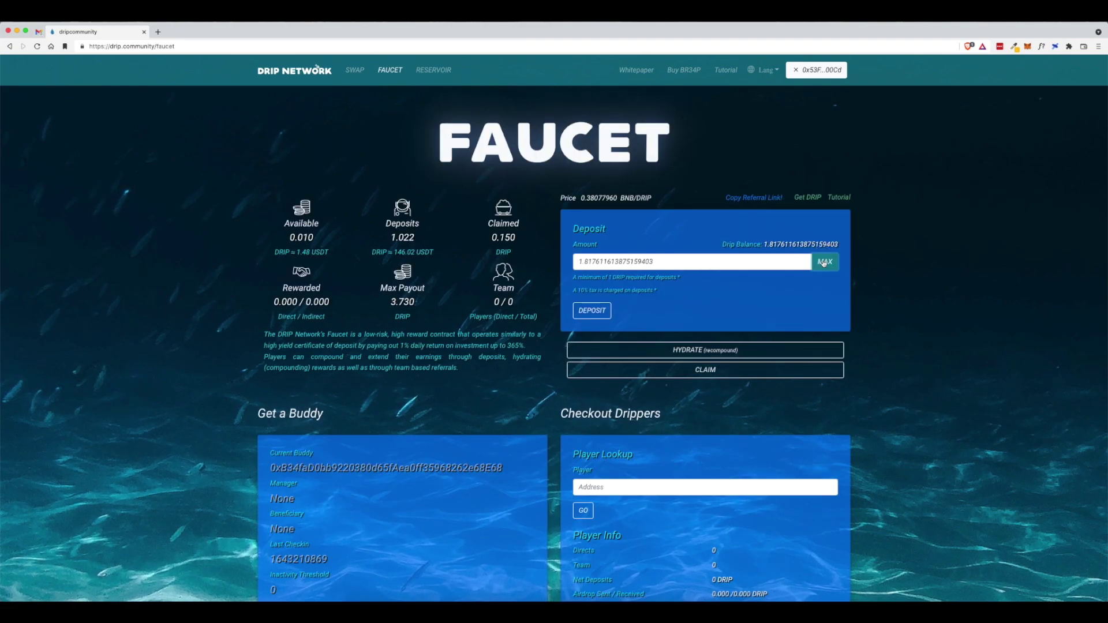
click(596, 312)
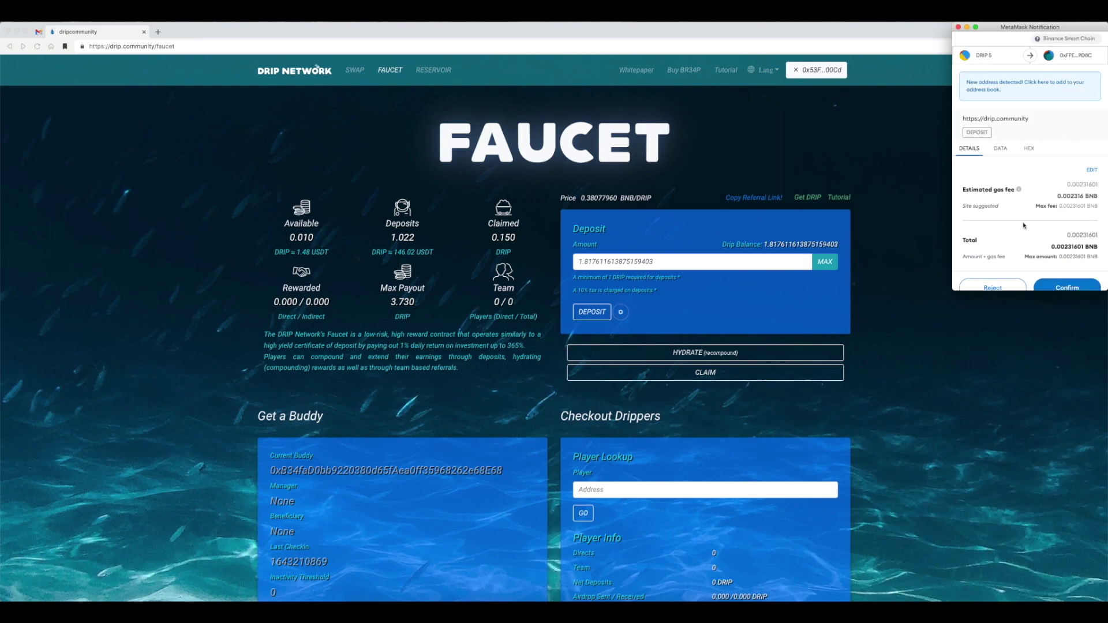
- Check the deposit's estimated 0.002316 BNB gas fee in MetaMask against a calculator
scroll(1024, 225, down, 1)
mouse_move(1059, 181)
mouse_down()
mouse_move(1080, 181)
mouse_move(1067, 182)
mouse_up()
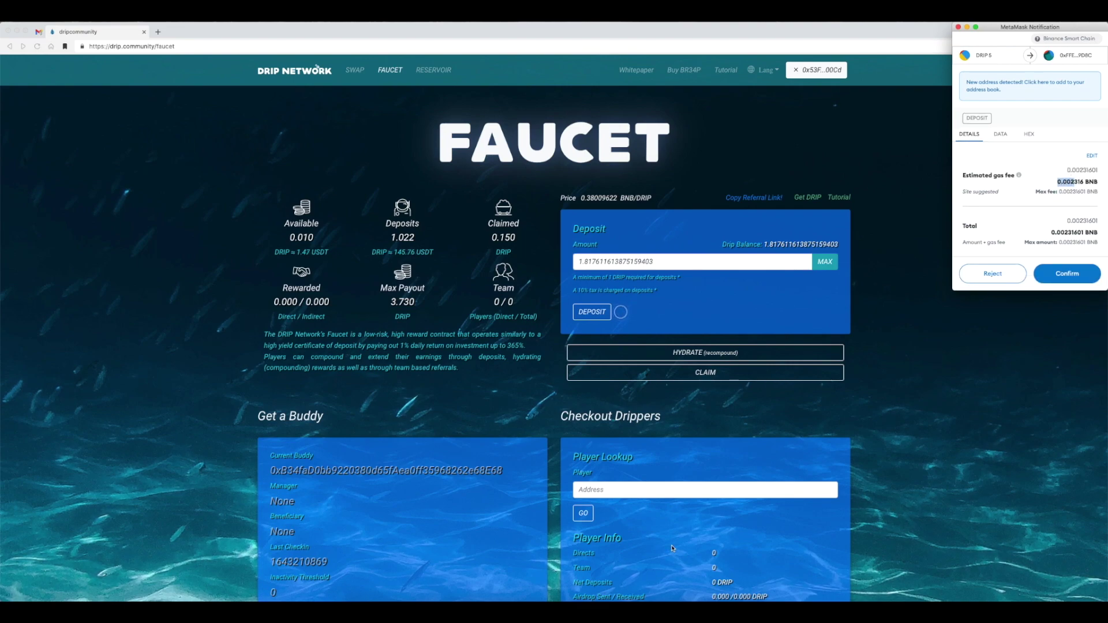
key(super+Tab)
click(470, 276)
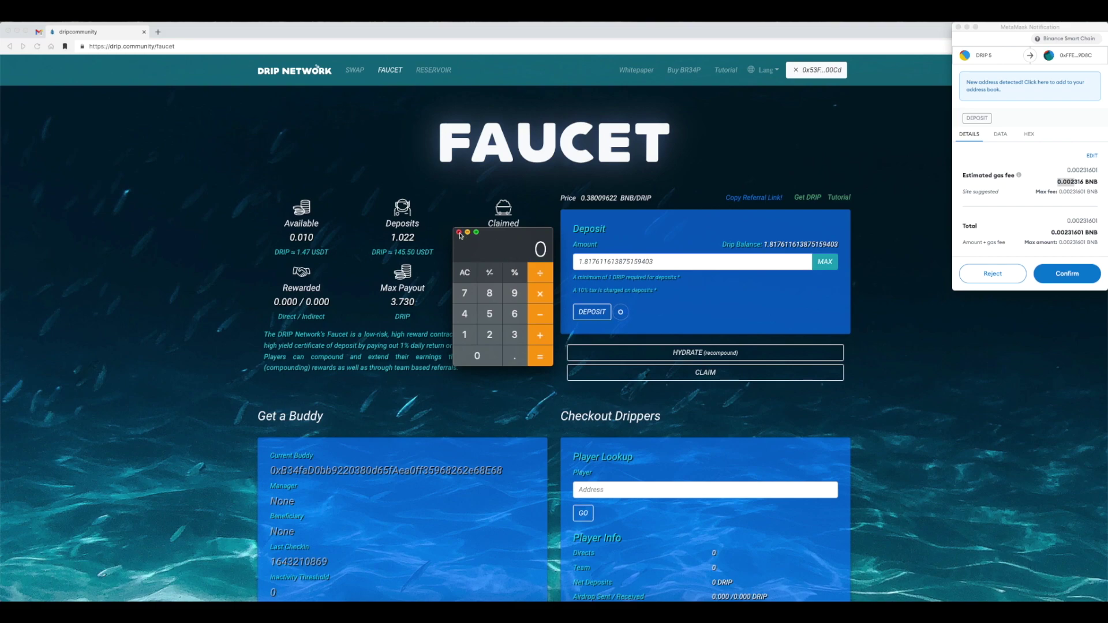
click(973, 217)
click(999, 226)
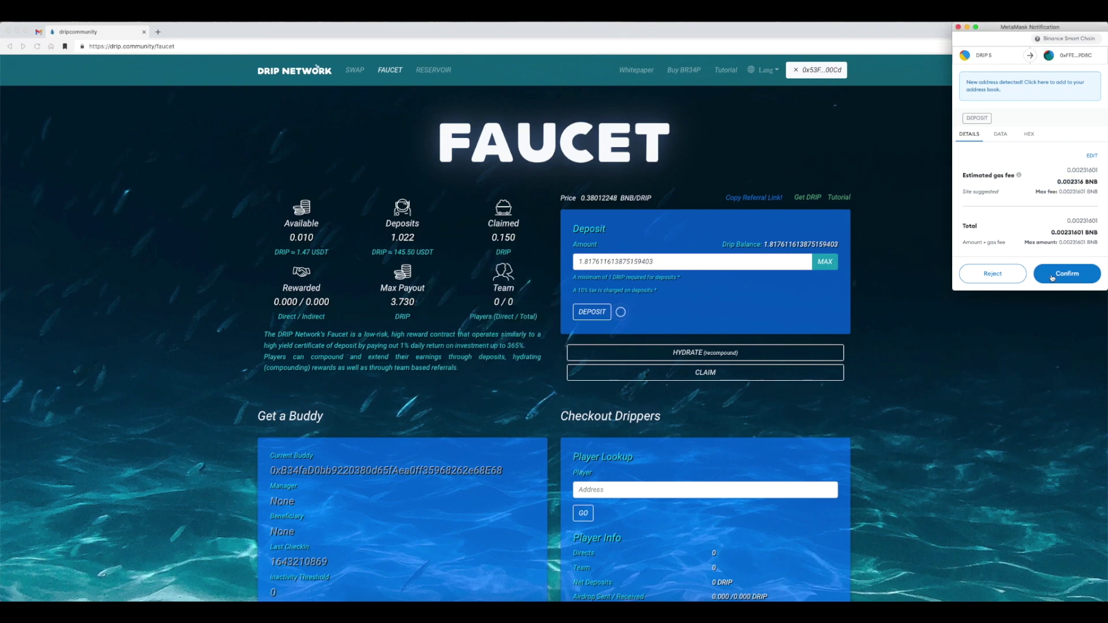
- Confirm the Faucet deposit in MetaMask and dismiss the Deposit successful message
click(1074, 271)
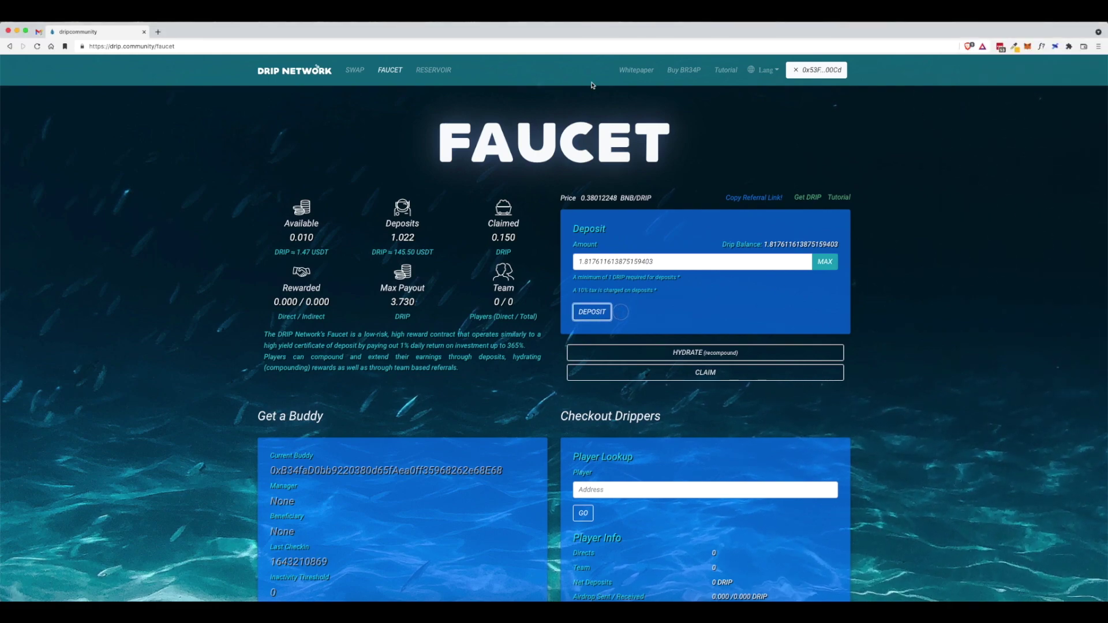
drag(389, 237, 414, 239)
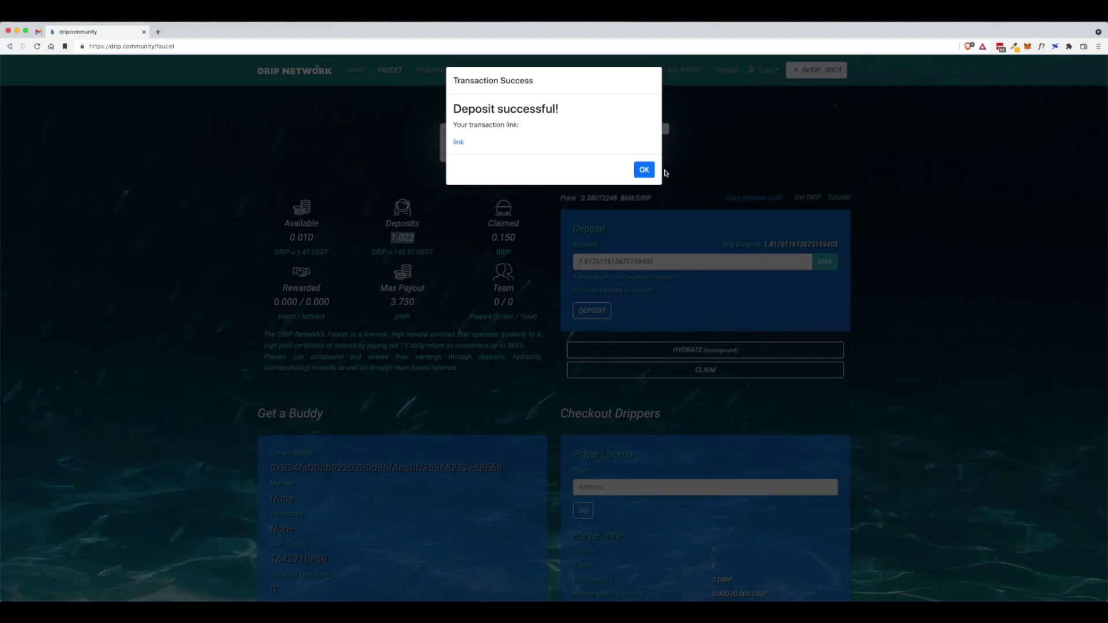
click(644, 170)
click(458, 214)
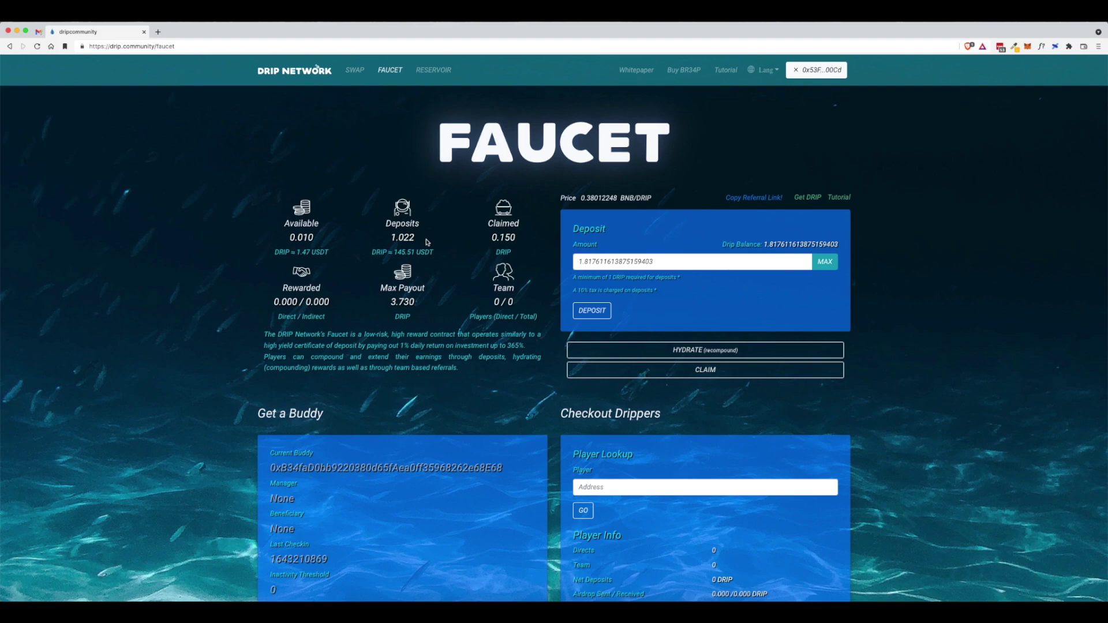
- Highlight the new 2.699 DRIP Deposits total on the Faucet page
double_click(392, 238)
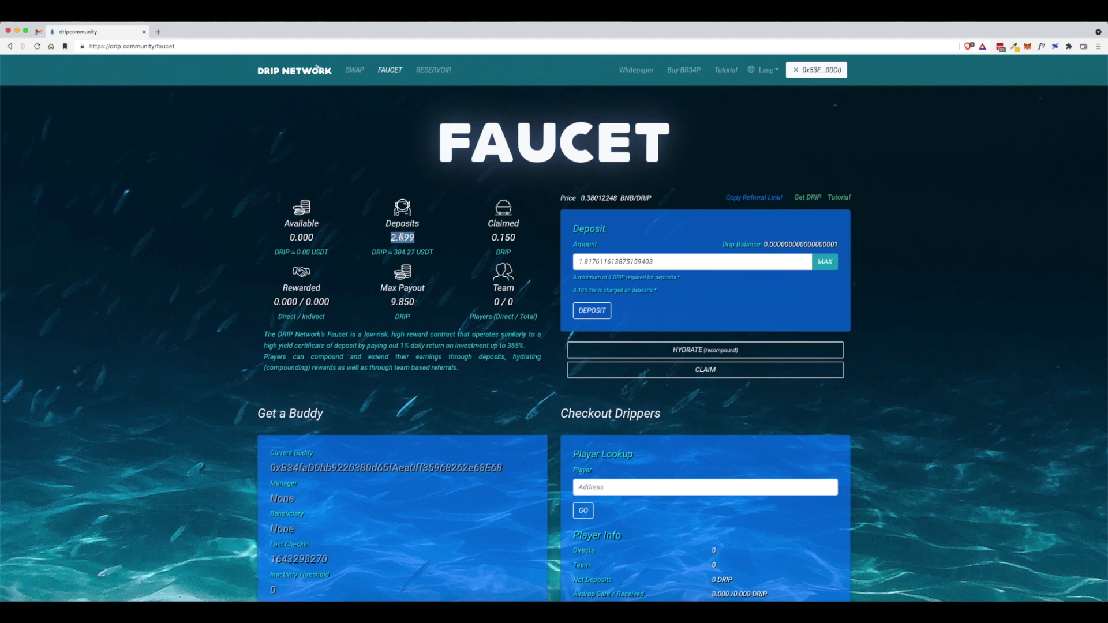